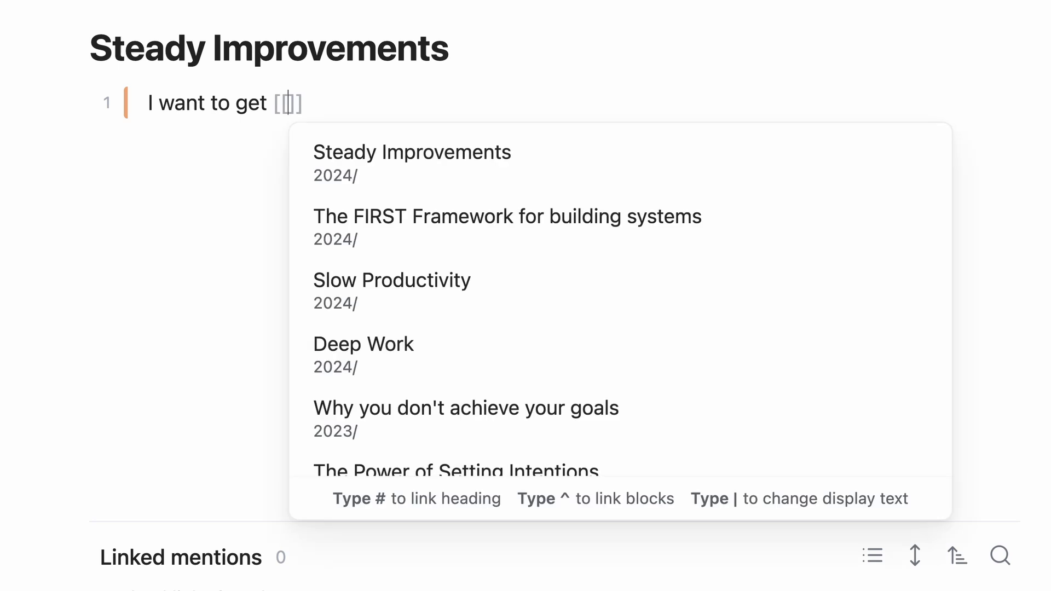
Type 'to get' with an Atomic Habits wikilink, followed by 'every day??????'.
text(Atom)
key(Return)
text(eve)
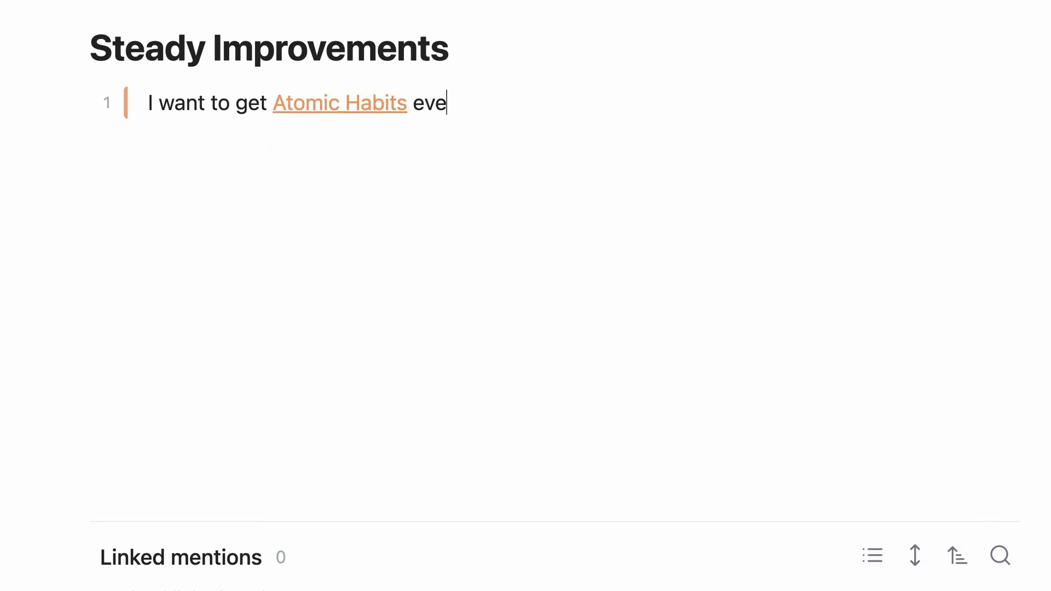
text(ry day??????)
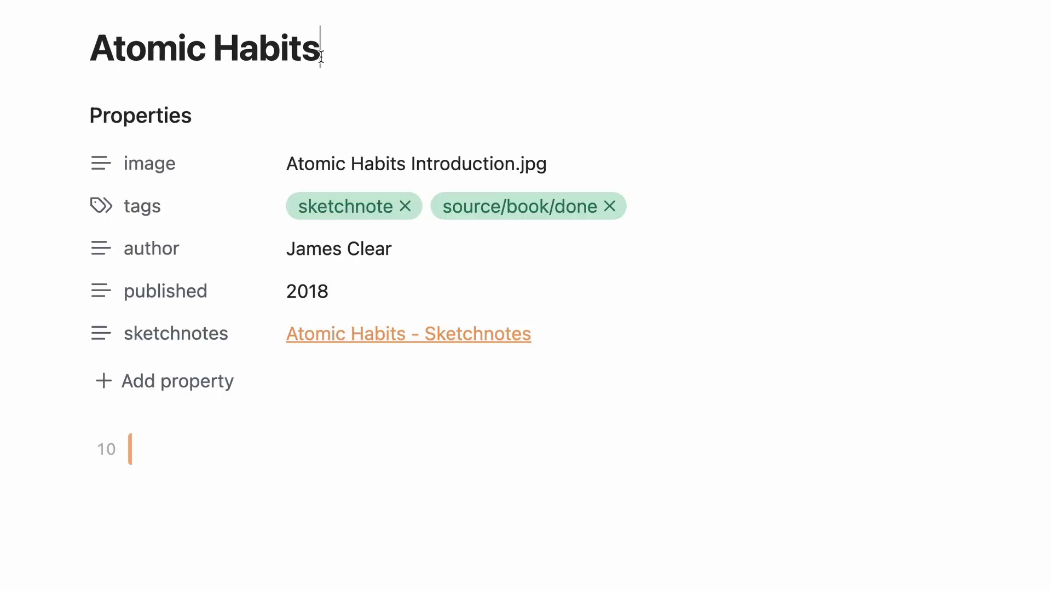
Give the Atomic Habits link the display text '1% Better', remove the question marks, and open the note.
drag(320, 46, 97, 47)
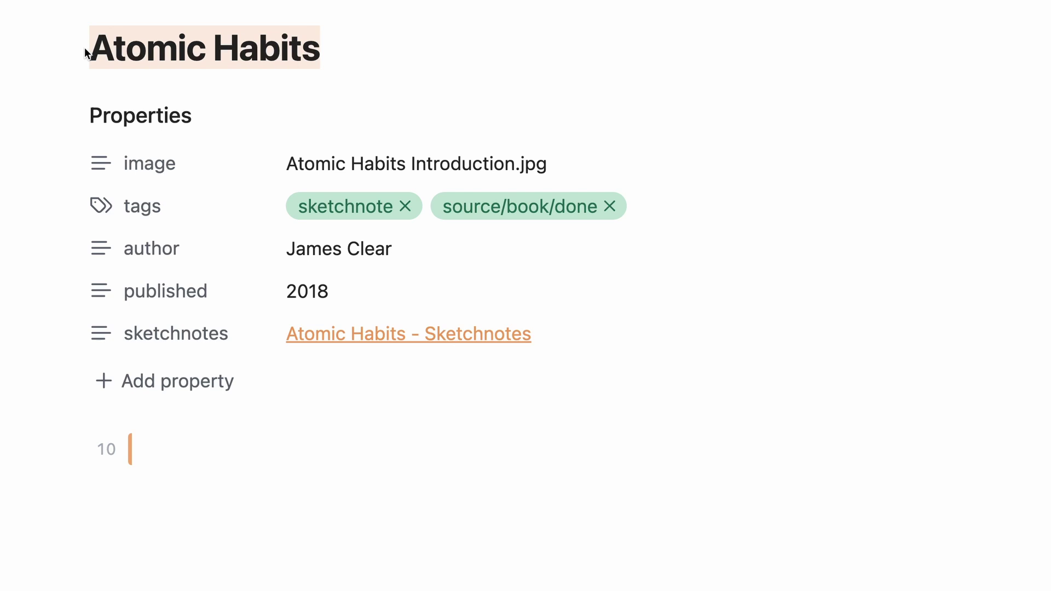
text(1% Bette)
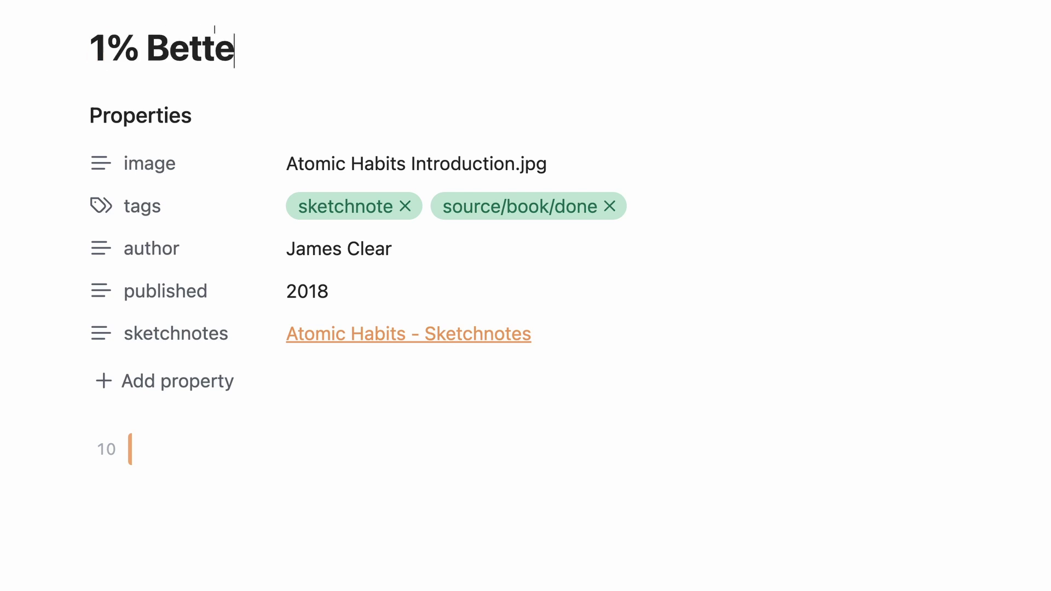
text(r)
key(Return)
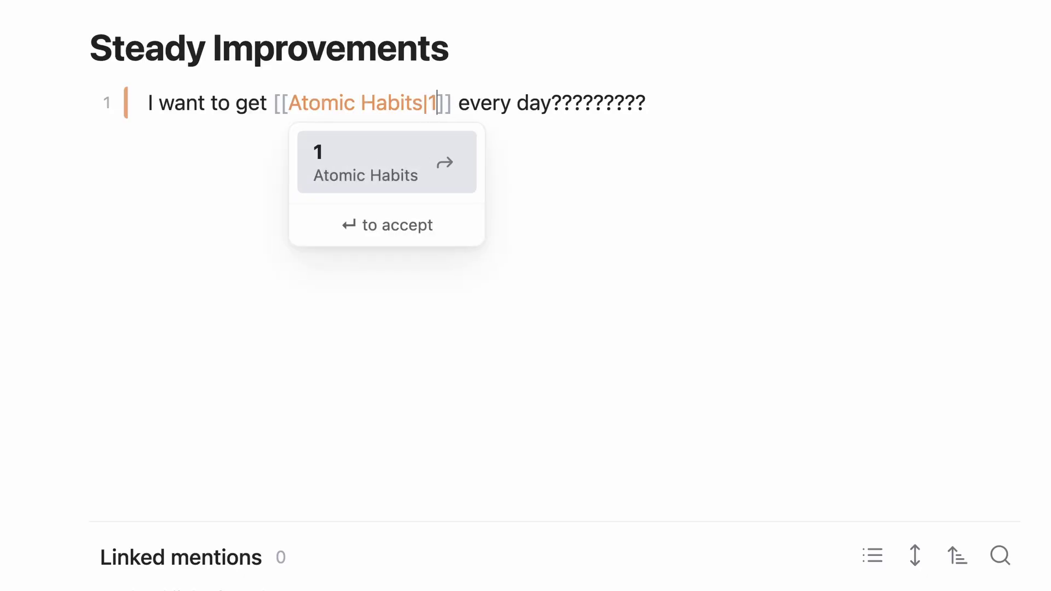
text(tter)
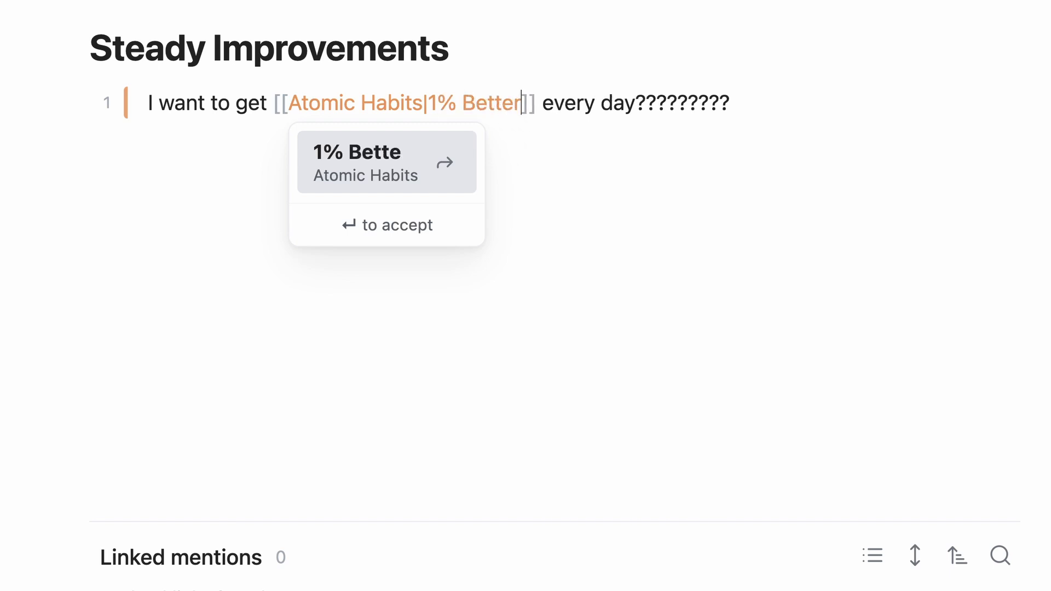
key(Return)
key(End)
key(shift+alt+Left)
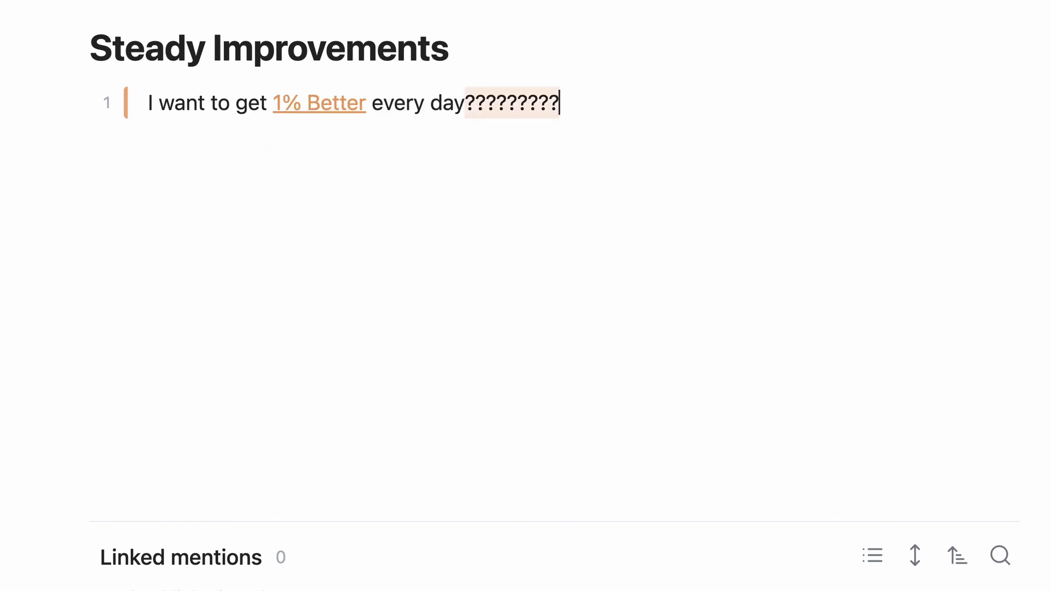
key(BackSpace)
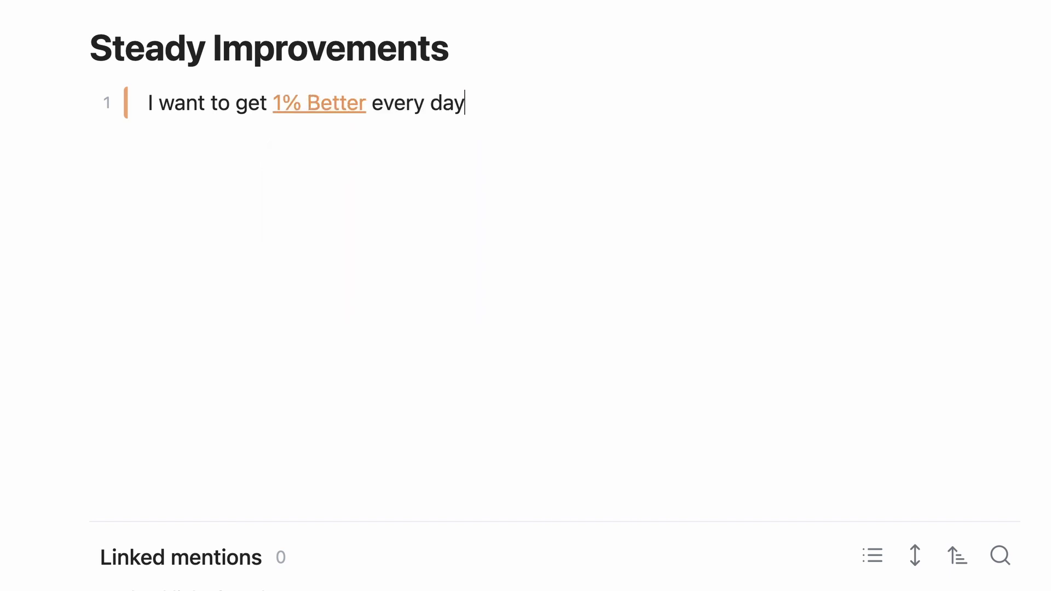
click(341, 104)
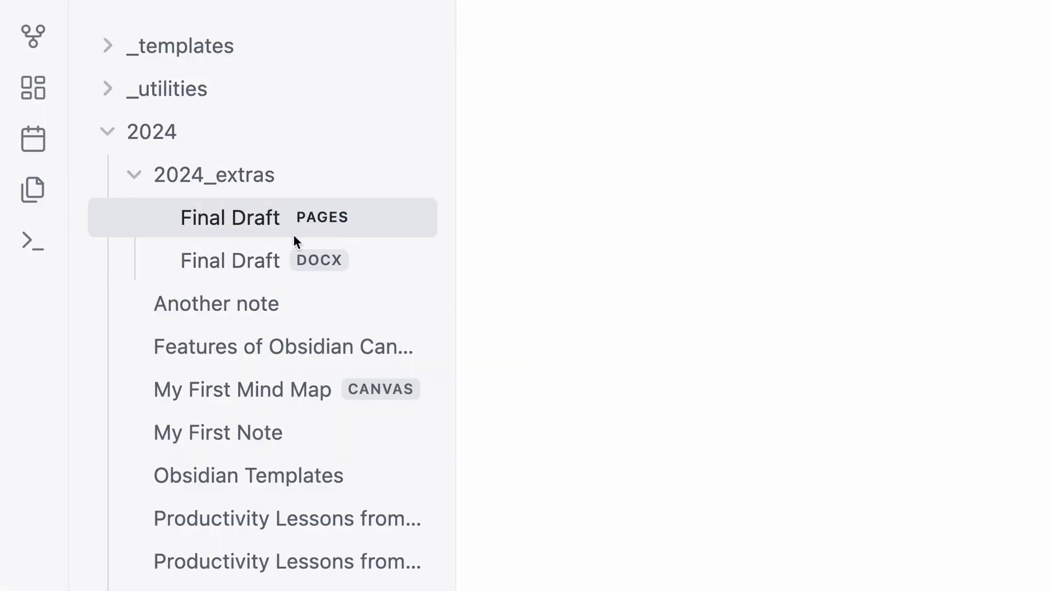
In Rough Draft, write 'These are my rough notes.' and 'Here's where I want to link the final draft:'.
mouse_move(394, 226)
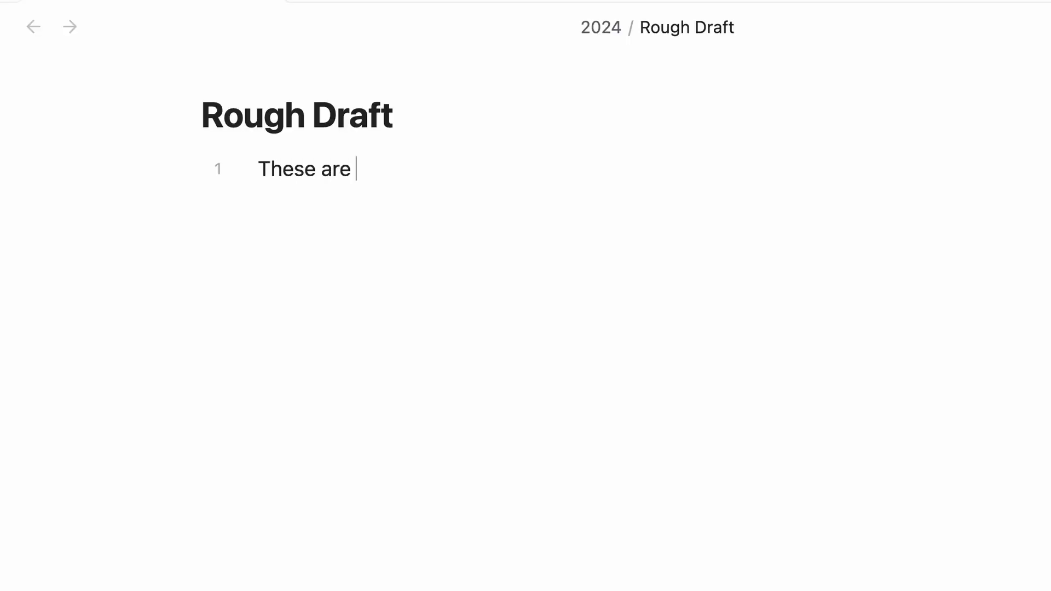
text(rough notes)
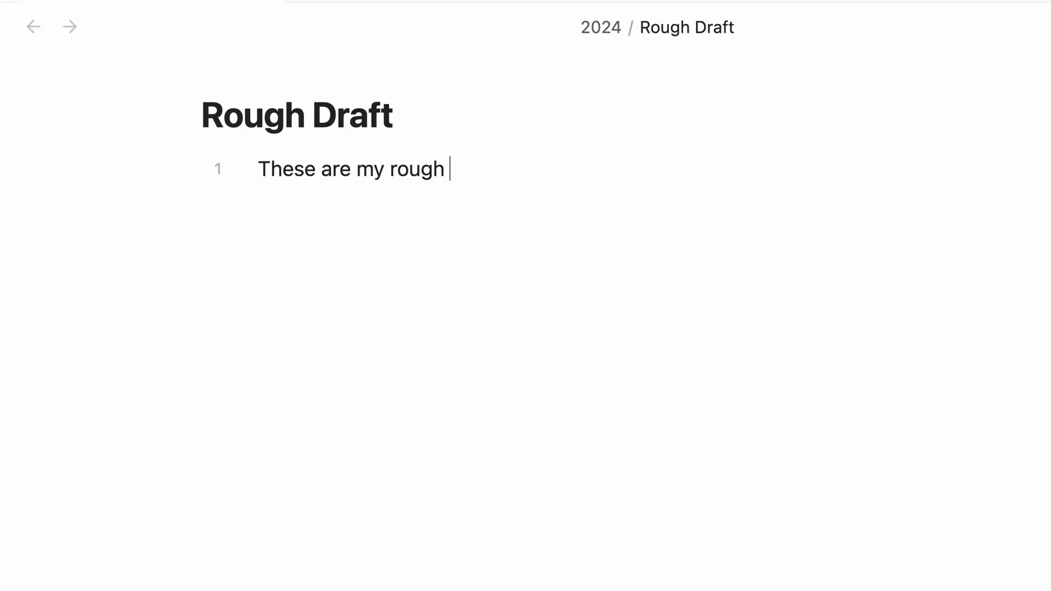
text(.)
key(Return)
key(Return)
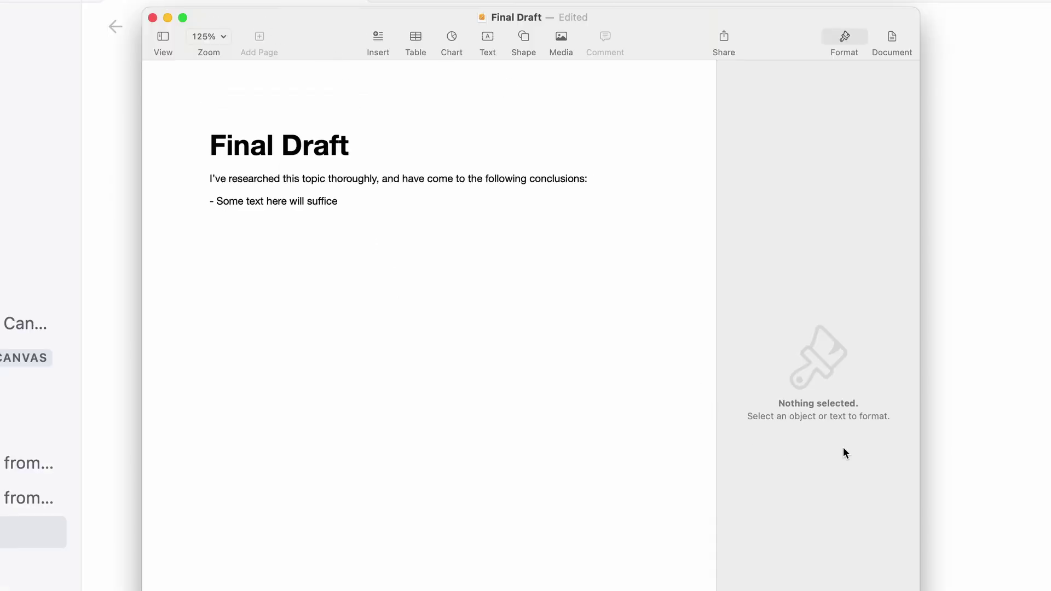
text(re's i)
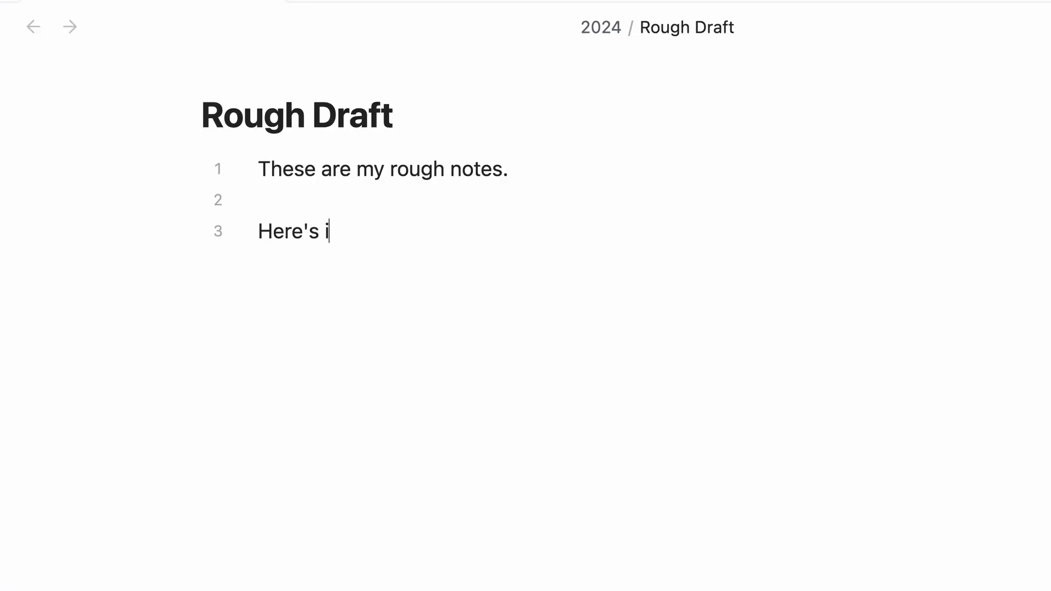
key(BackSpace)
text(where I want )
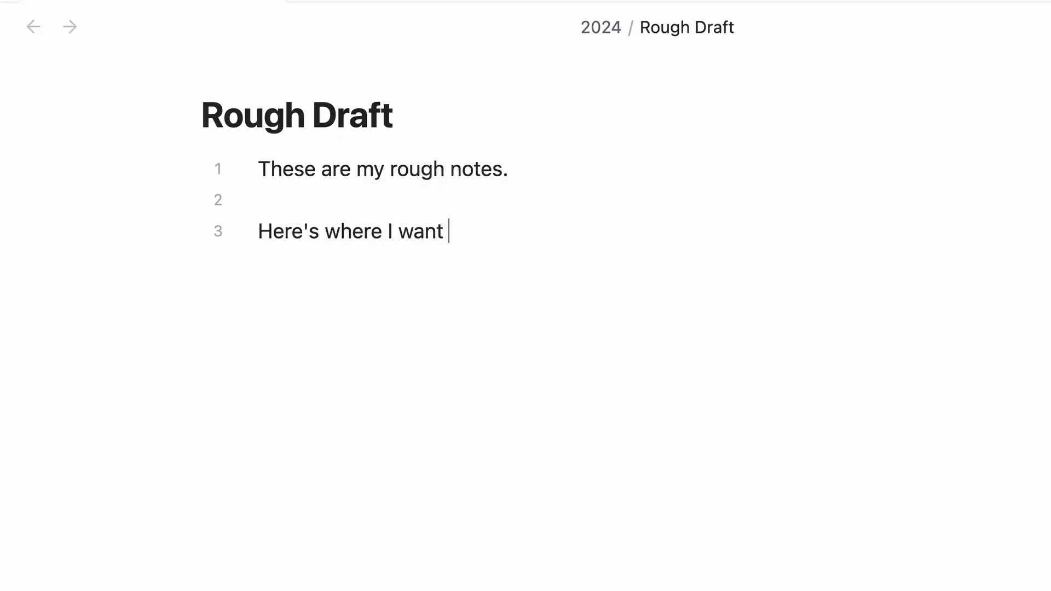
text(to link the final draft:)
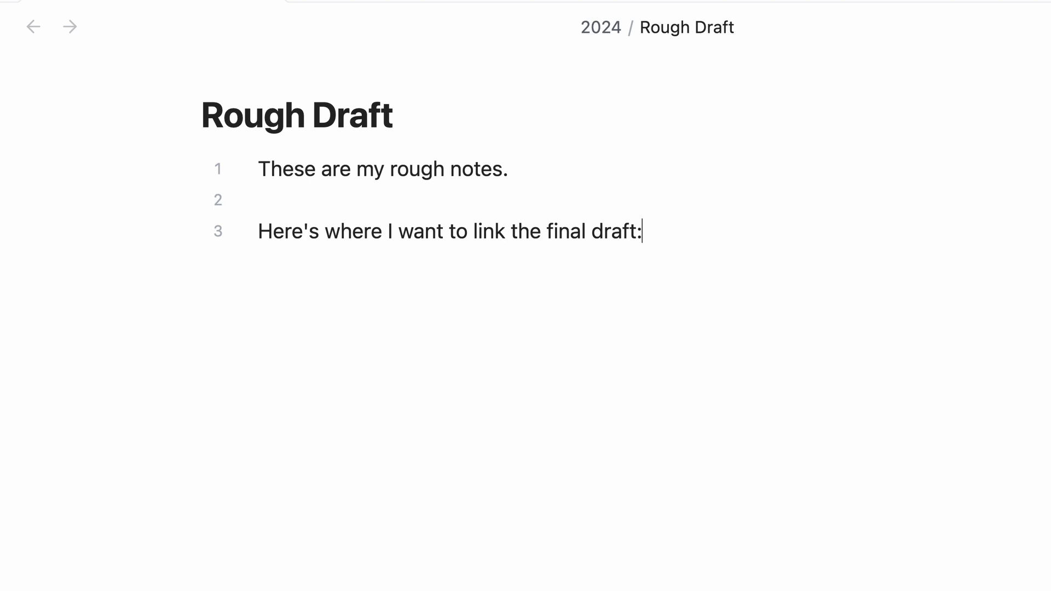
key(Return)
key(Return)
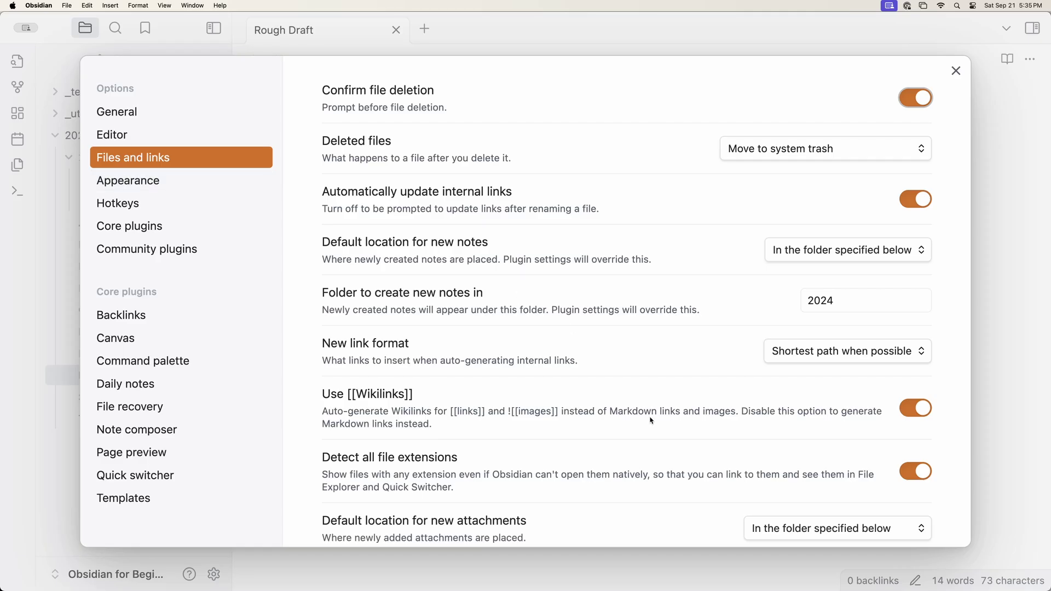
Link Final Draft.pages (not the docx) in the note and open it to check the link works.
scroll(465, 304, down, 5)
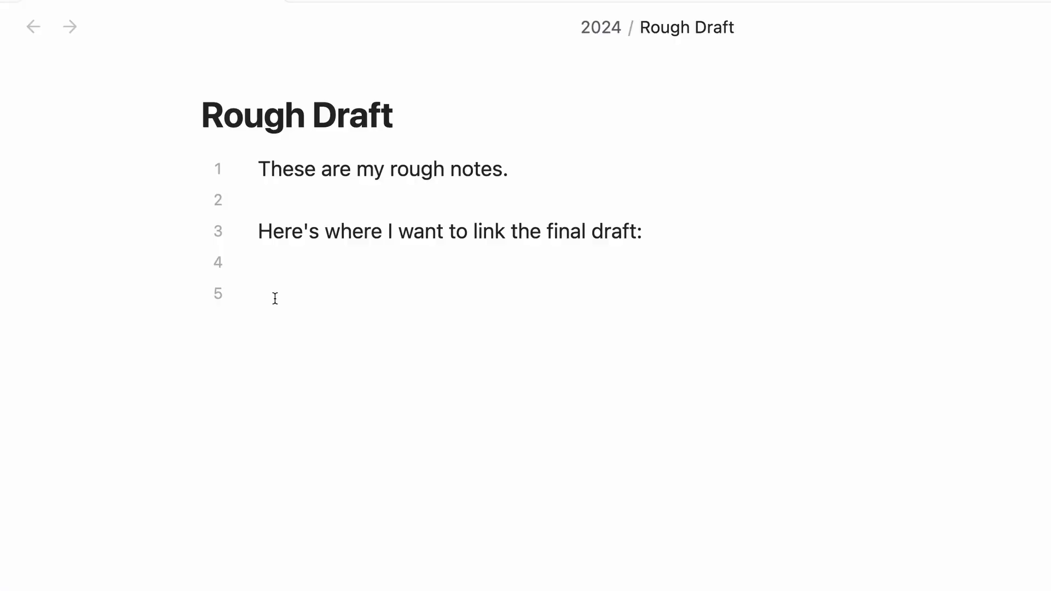
text([[Fina)
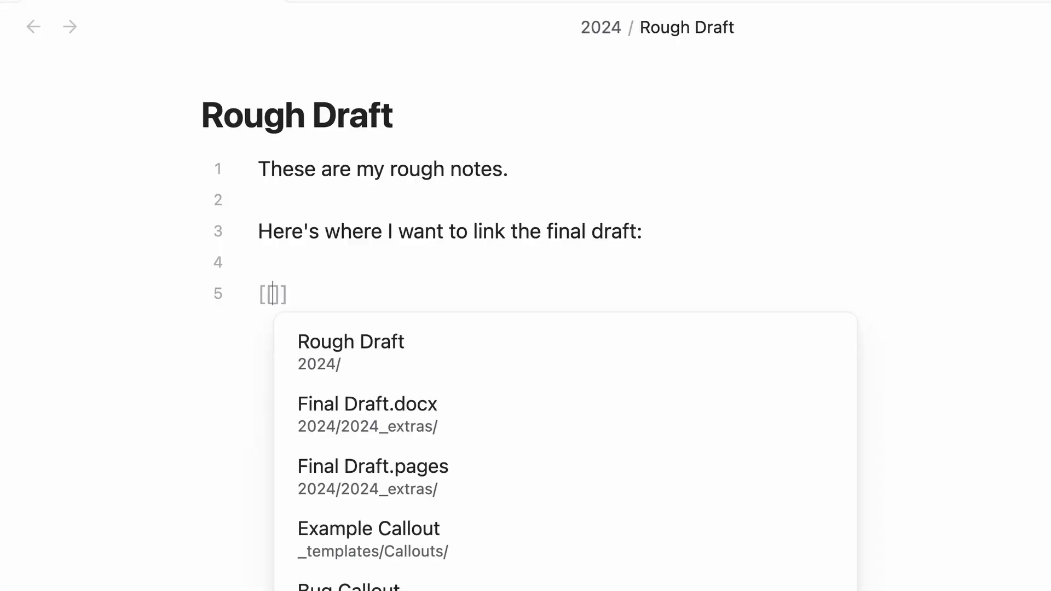
text(l Draf)
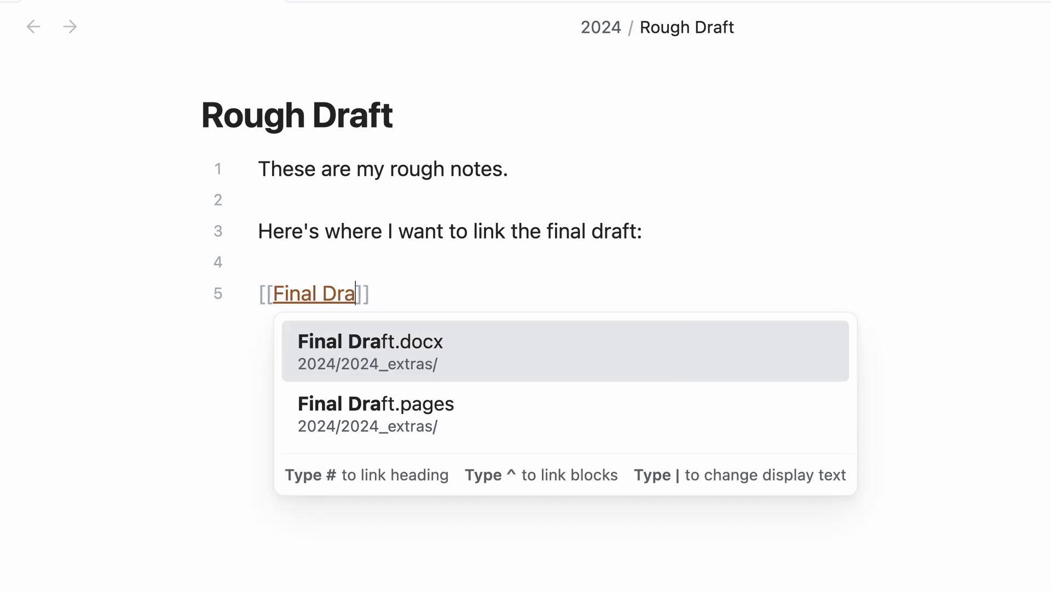
key(Down)
key(Return)
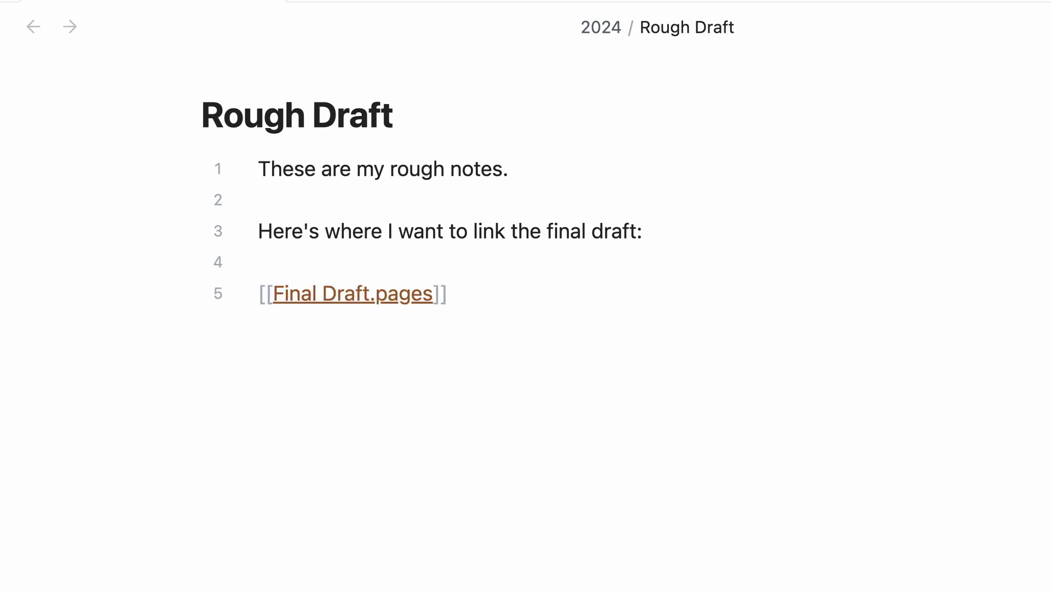
click(314, 277)
click(318, 301)
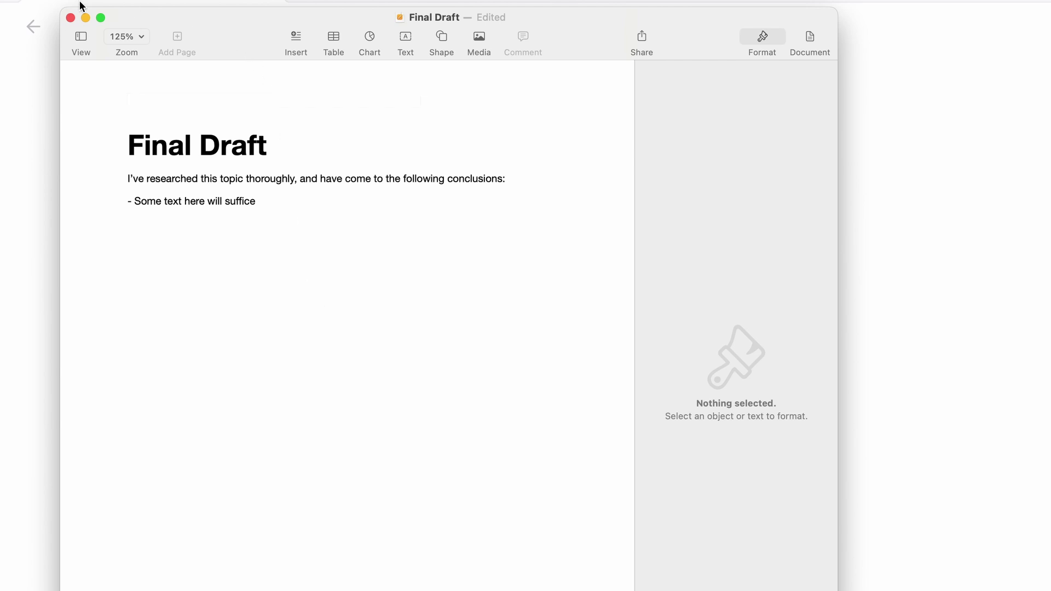
key(super+w)
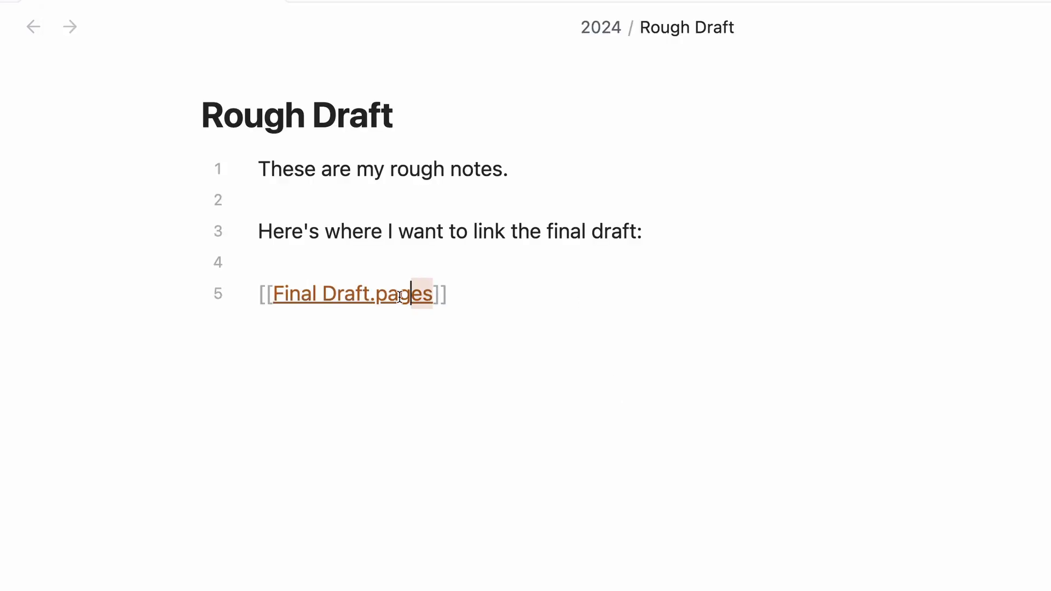
Give the Final Draft.pages link the display text 'Final Draft' and add a new line below.
key(Right)
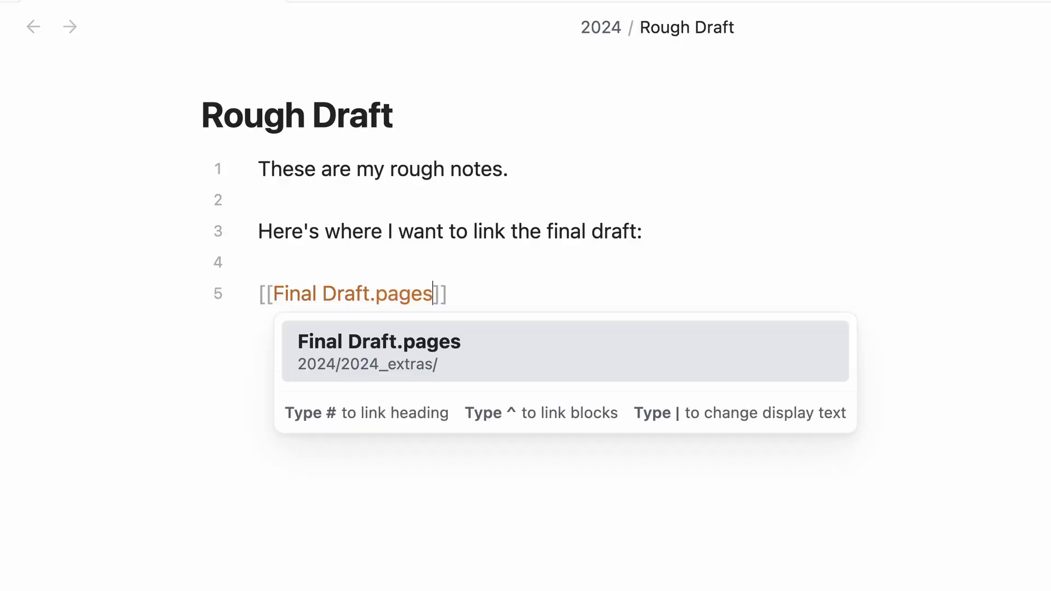
text(|Final Draft)
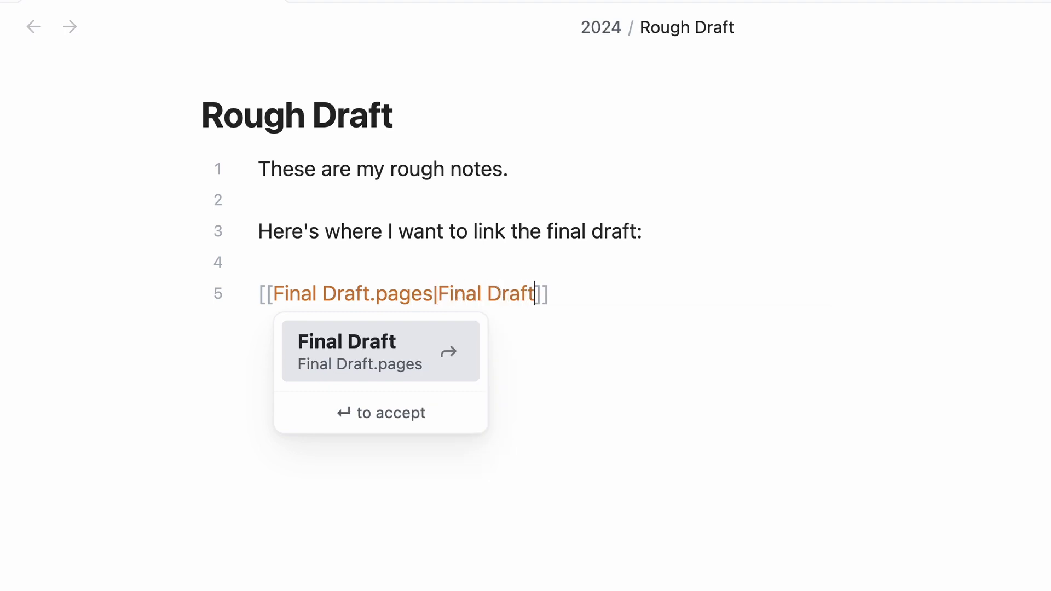
key(Return)
key(Up)
key(super+Down)
key(Return)
key(Return)
Add a wikilink to My First Mind Map.canvas and select its display text.
text([[My Fi)
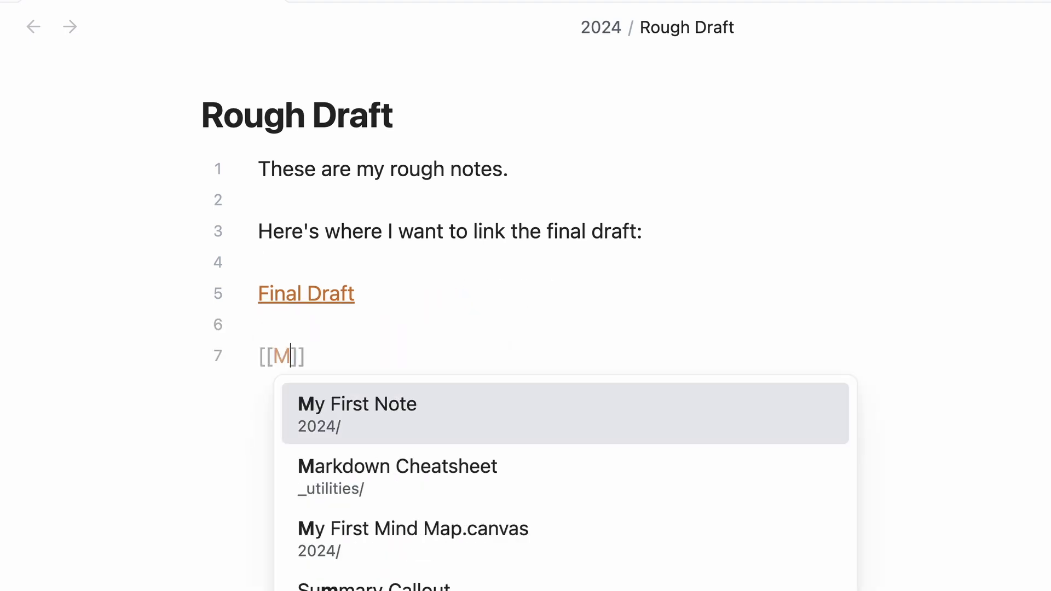
click(416, 470)
drag(517, 357, 703, 358)
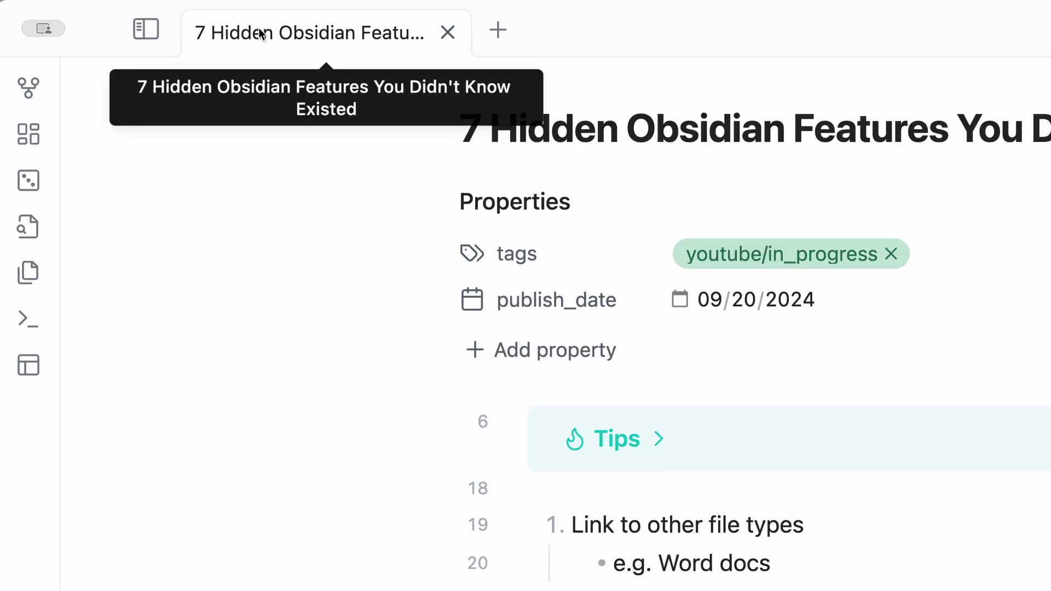
Paste the note's copied Obsidian URL into the Things task notes and follow it back to the note.
right_click(262, 33)
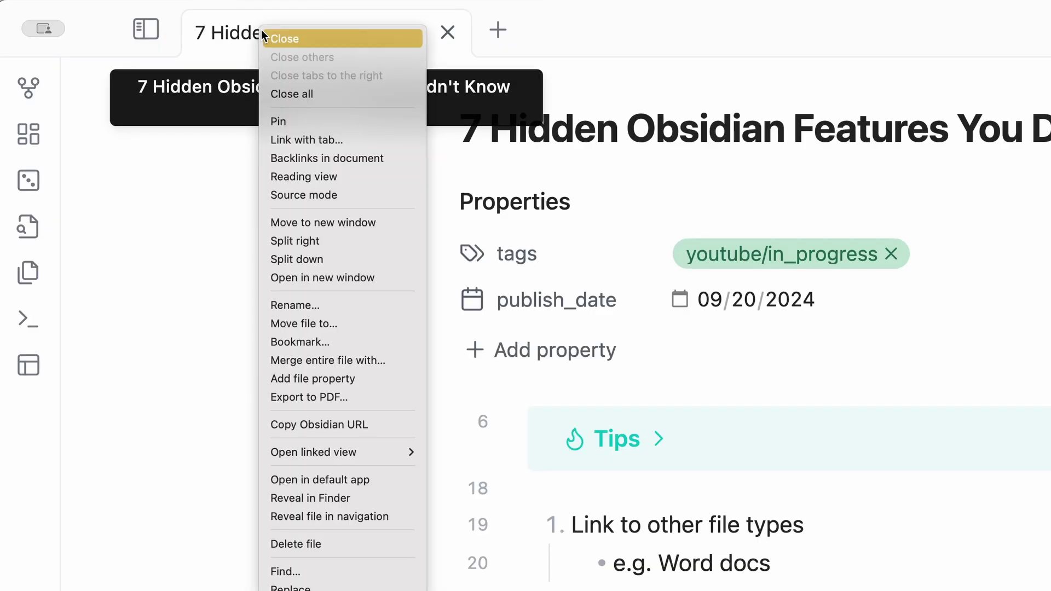
click(350, 424)
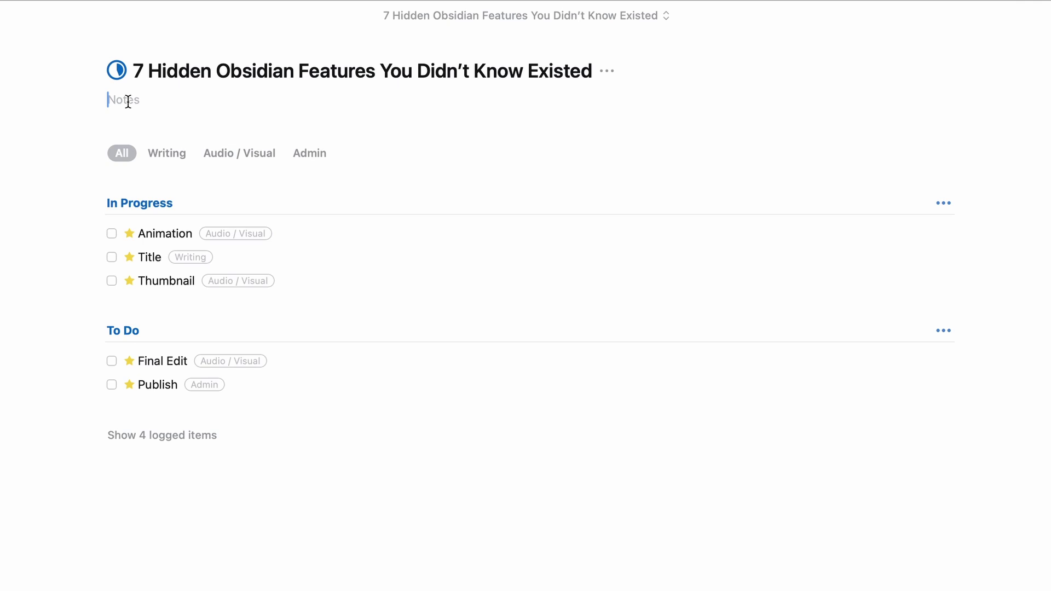
key(super+v)
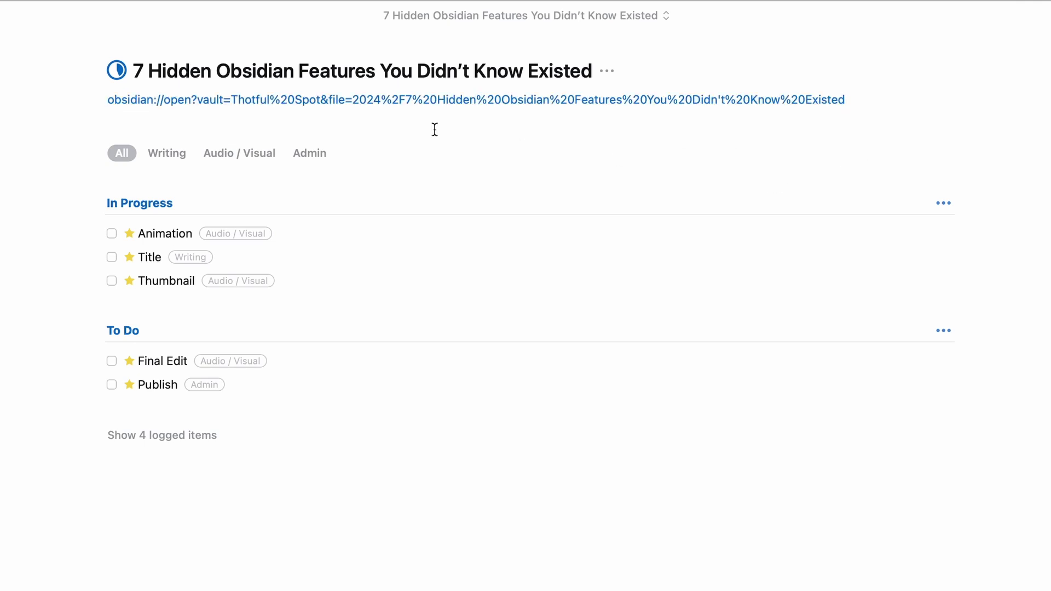
click(412, 101)
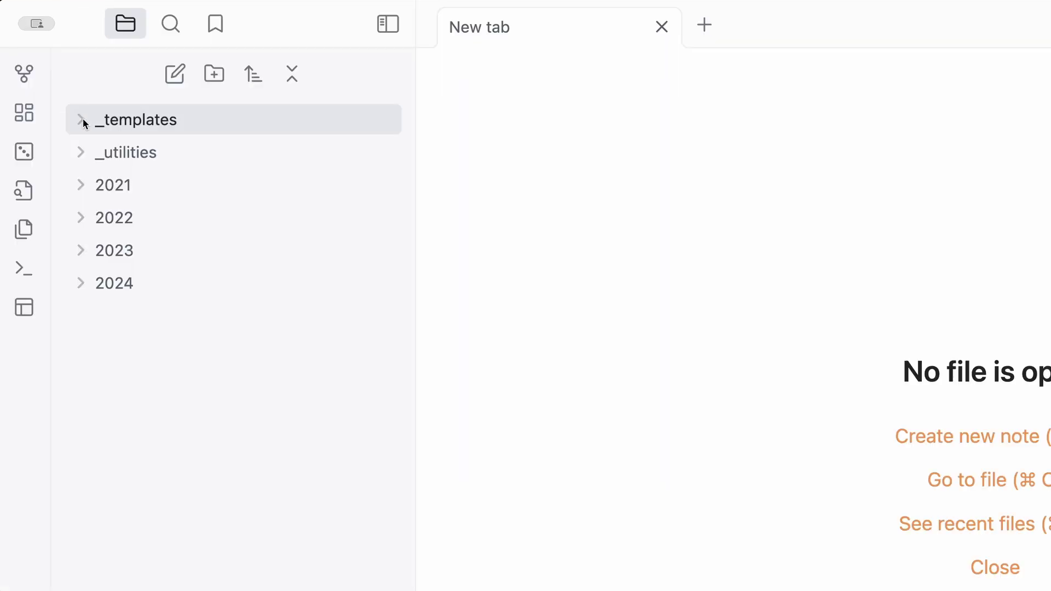
Expand _templates and view the Article Notes, Book Notes, Video Notes and YouTube templates.
click(83, 121)
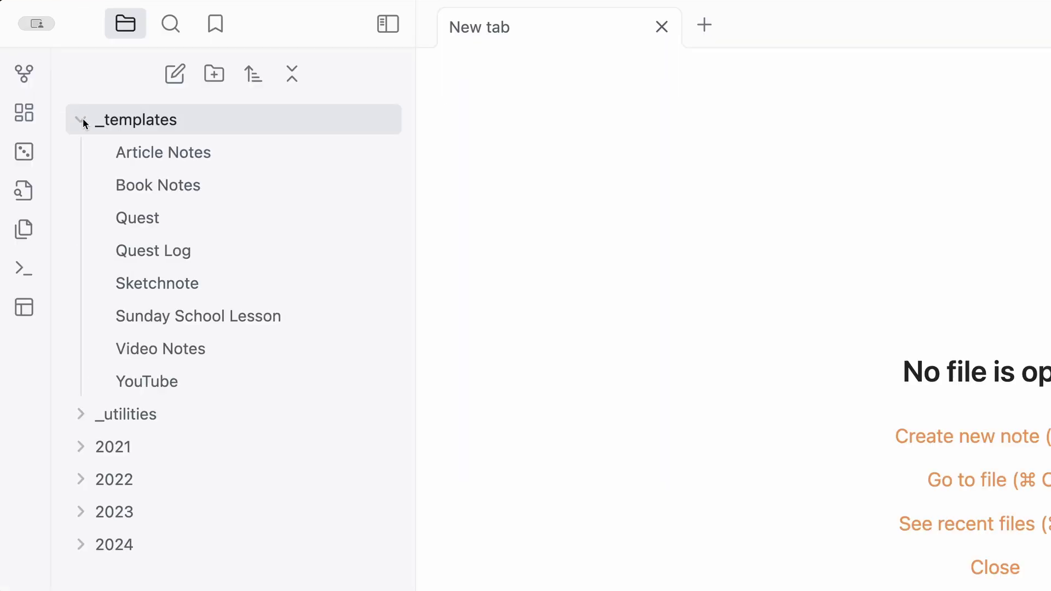
click(238, 158)
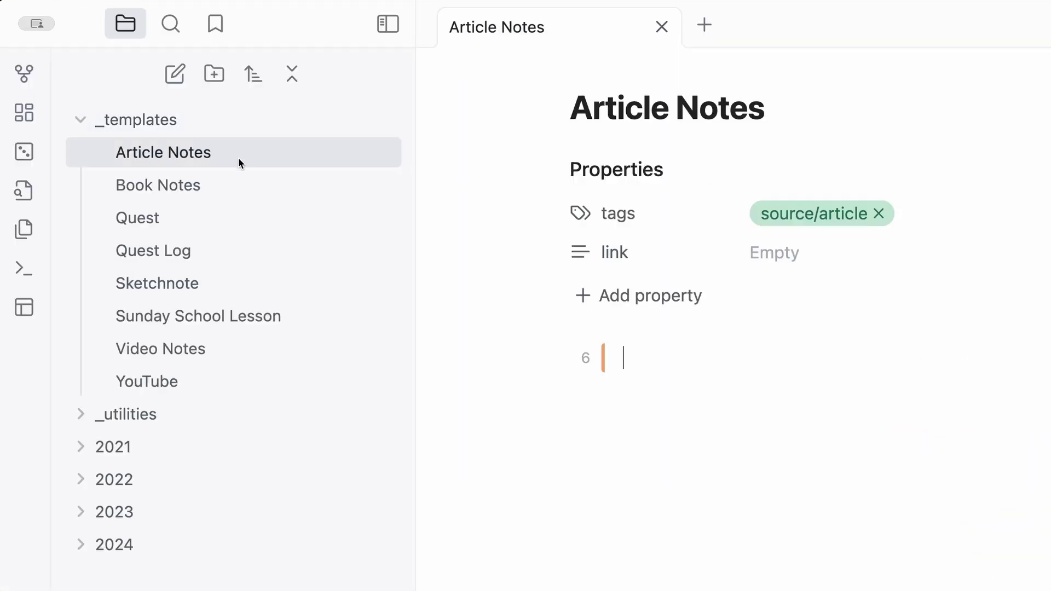
click(241, 192)
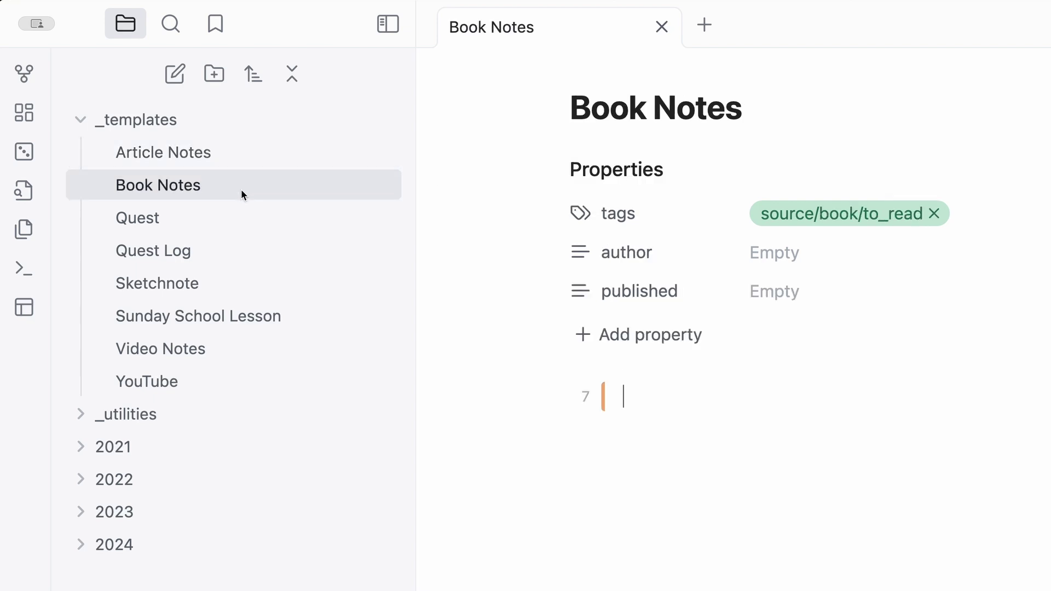
click(255, 353)
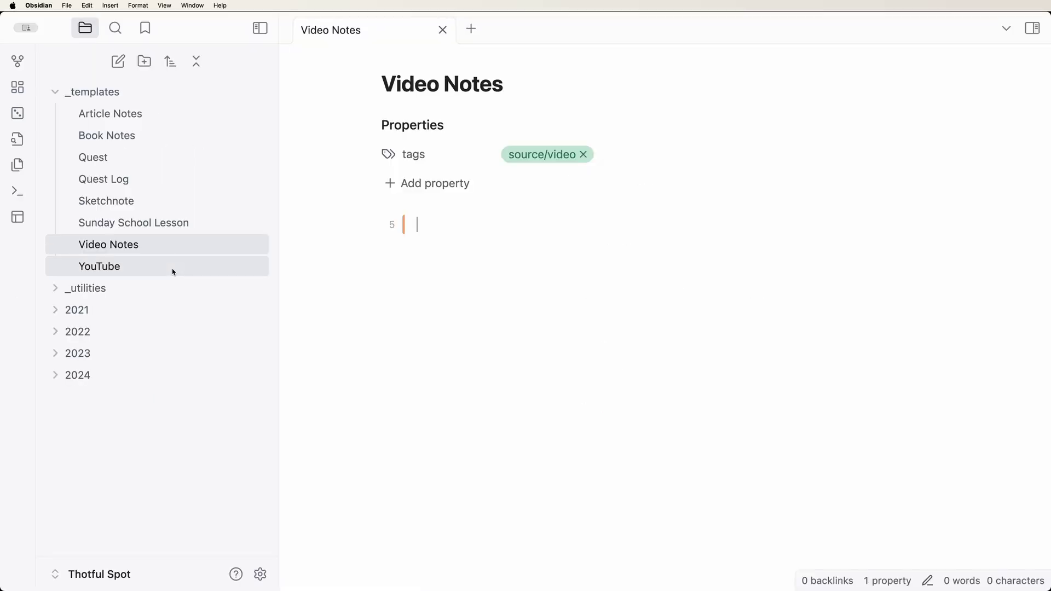
click(256, 385)
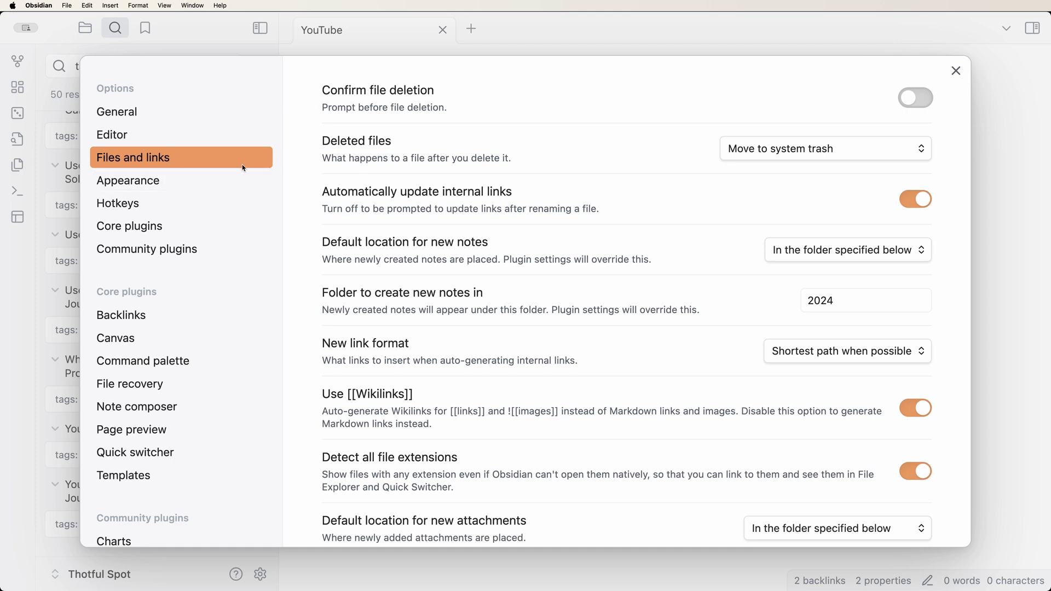
In Excluded files, open Manage and add the _templates folder as a filter.
scroll(595, 328, down, 10)
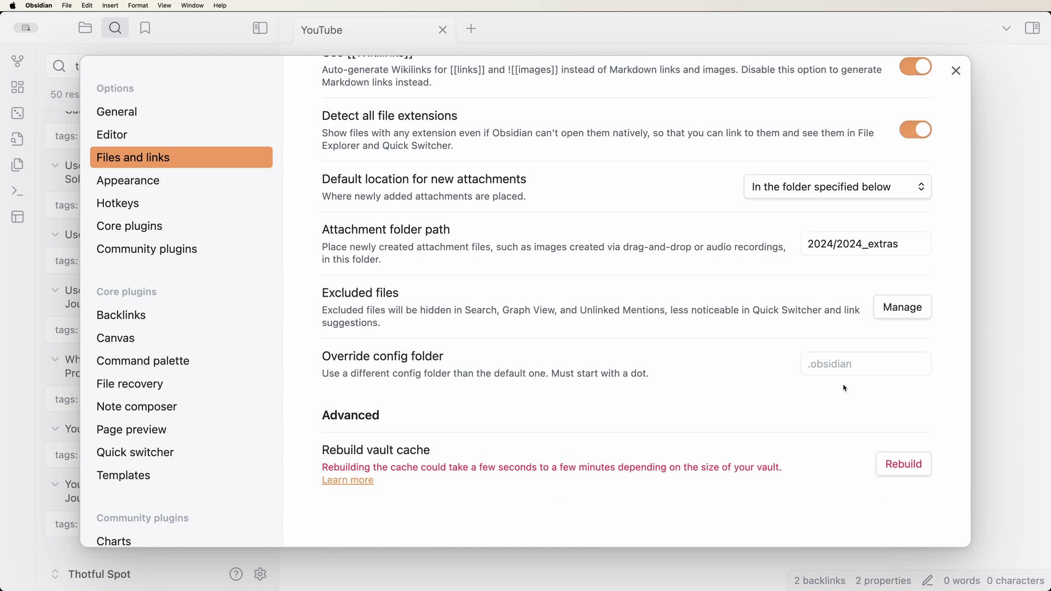
click(899, 311)
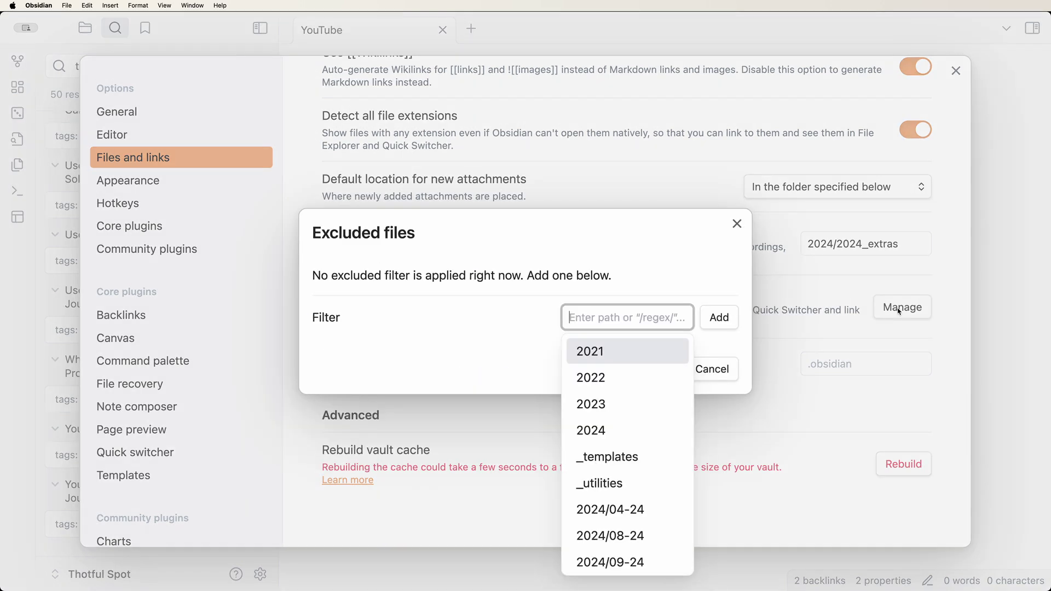
click(632, 455)
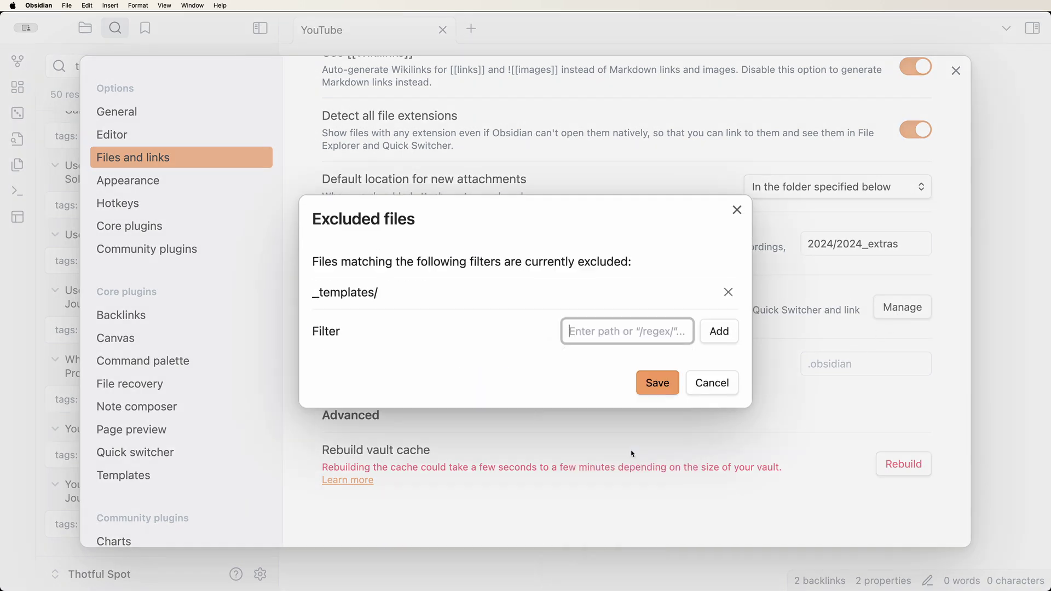
Save the _templates exclusion and search the quick switcher for 'YouTube' notes.
click(654, 389)
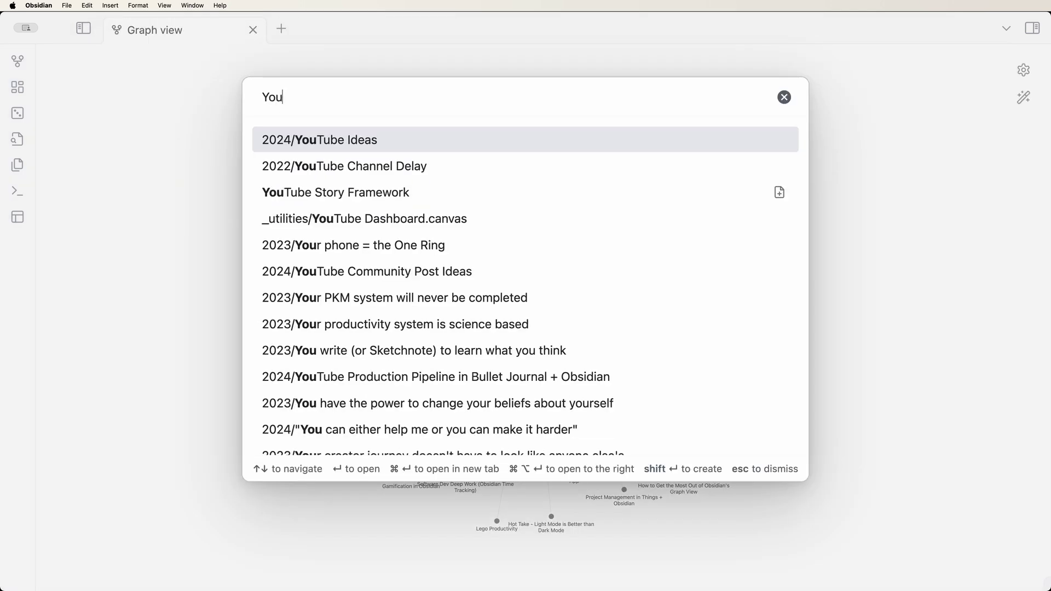
text(Tube)
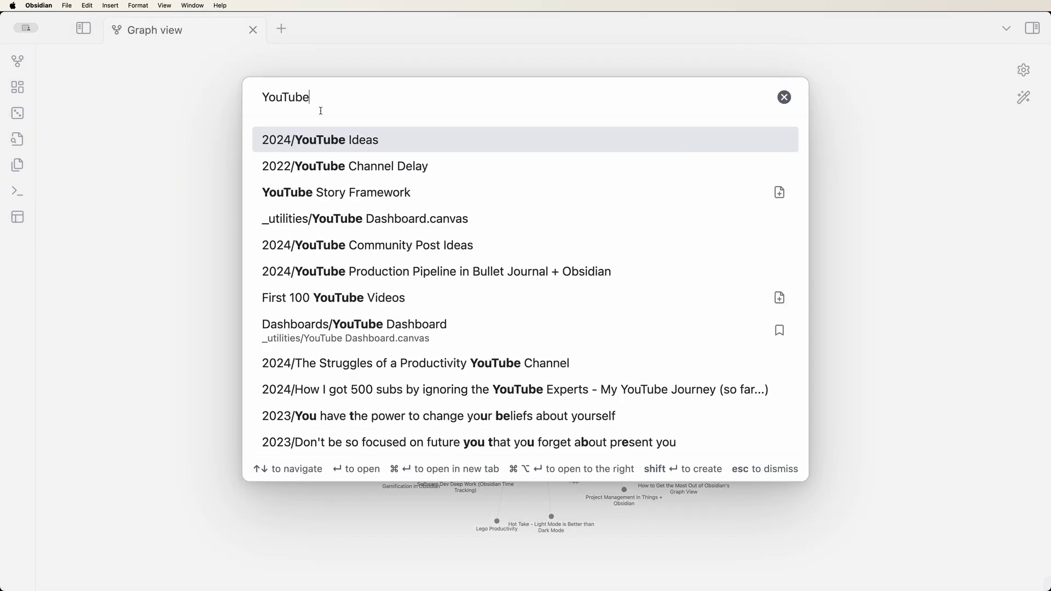
scroll(375, 277, down, 2)
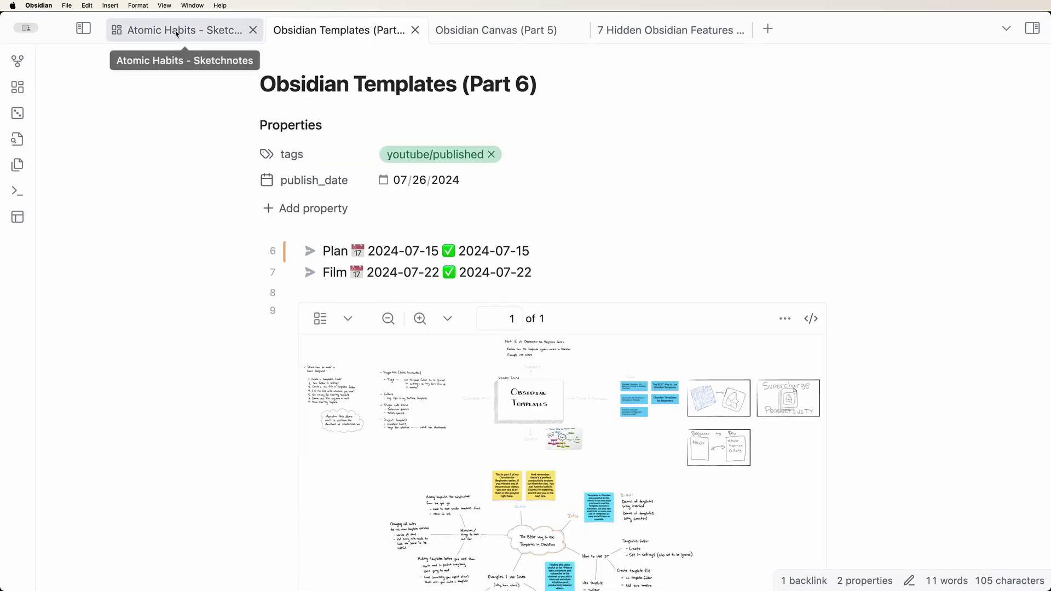
Stack the open tabs from the tab list menu and slide horizontally through the stacked notes.
click(177, 34)
click(678, 39)
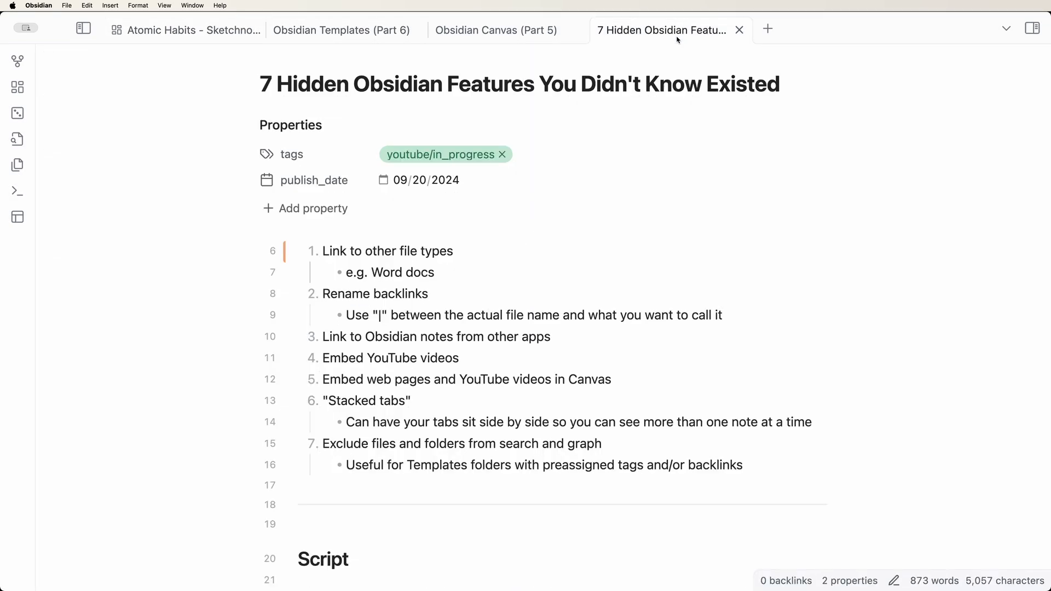
click(1005, 29)
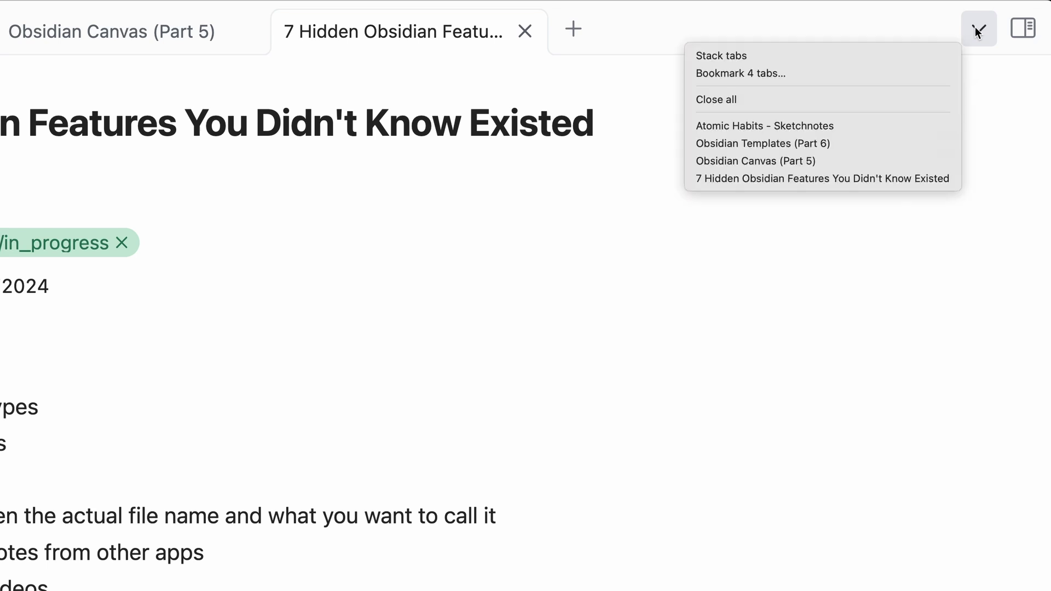
click(920, 55)
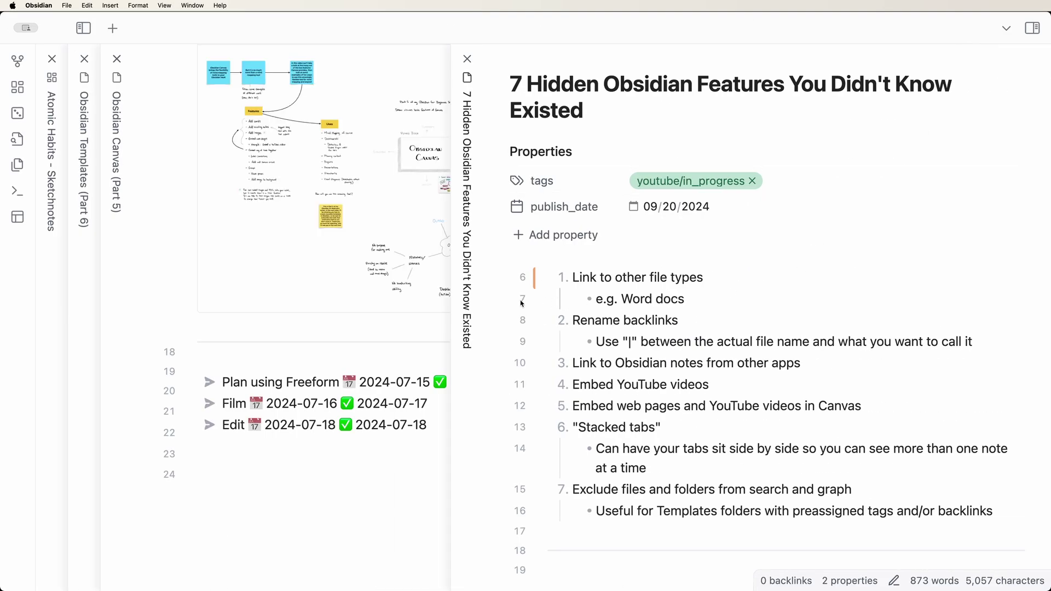
scroll(522, 303, left, 10)
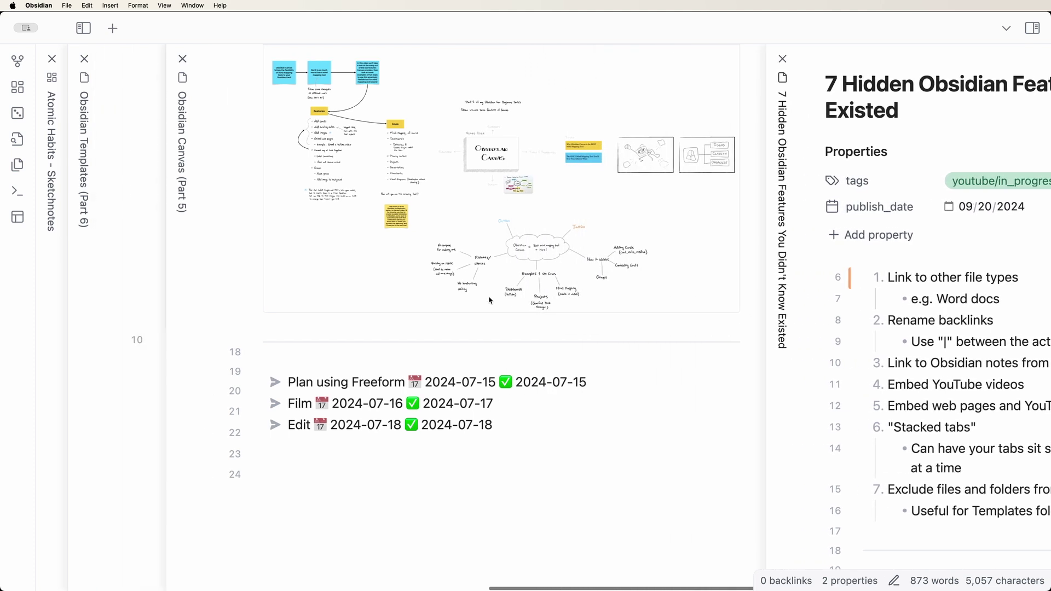
scroll(490, 300, left, 10)
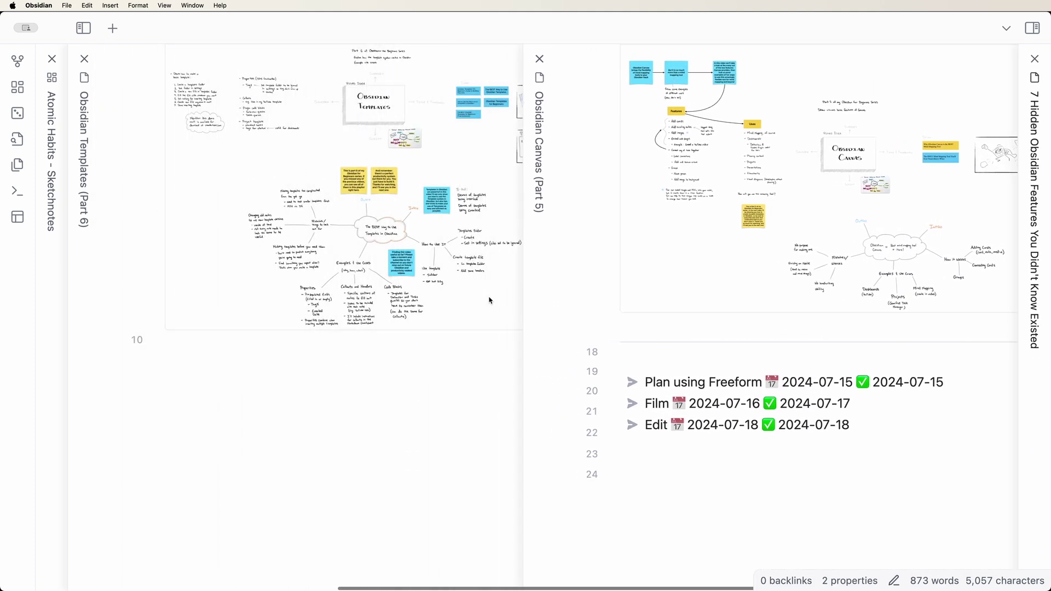
scroll(489, 300, left, 10)
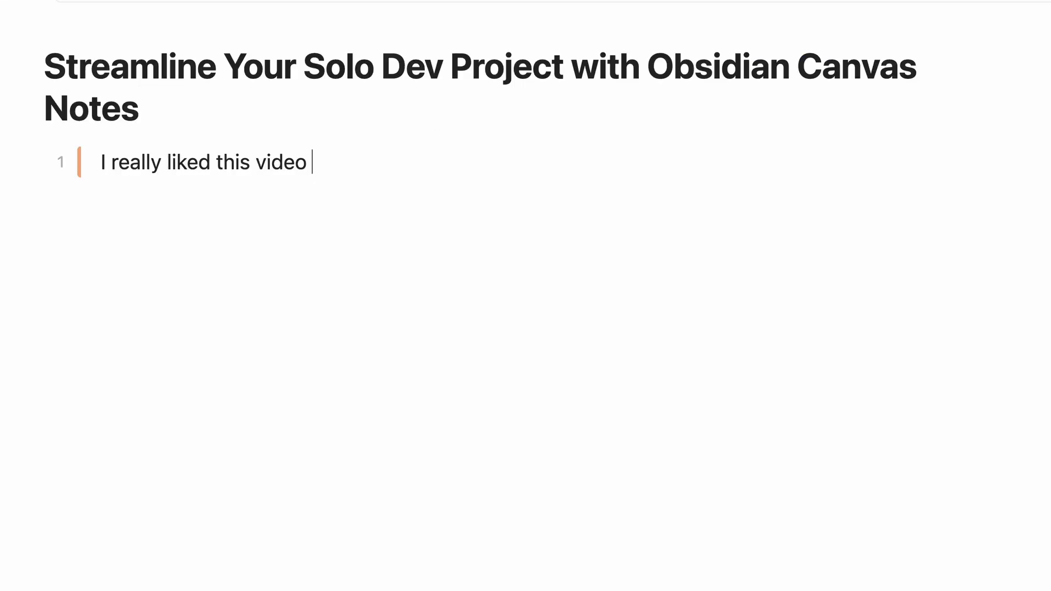
Finish the note with 'It was helpful' and bring up the Canvas video's Share options on YouTube.
text(. It )
text(was helpfu)
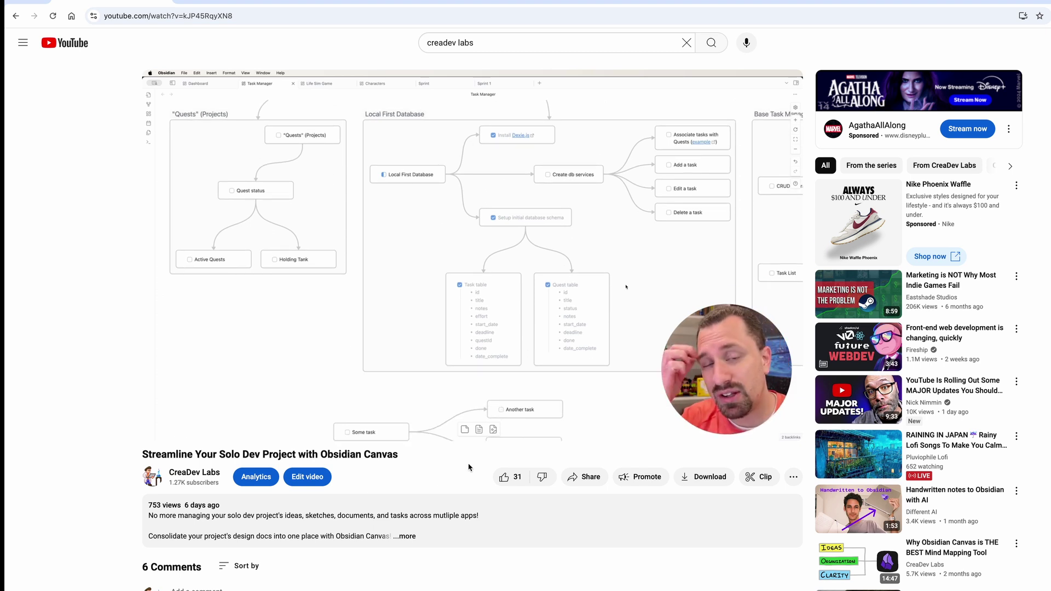
click(583, 482)
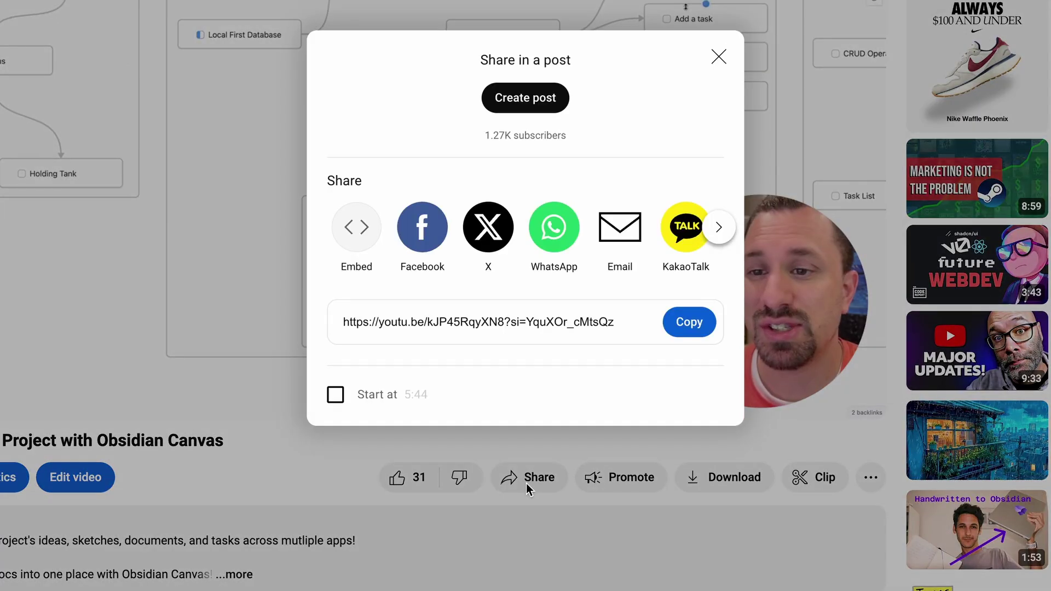
Copy the video's share link, embed it with ![]( ) on line 1, and play it.
click(689, 322)
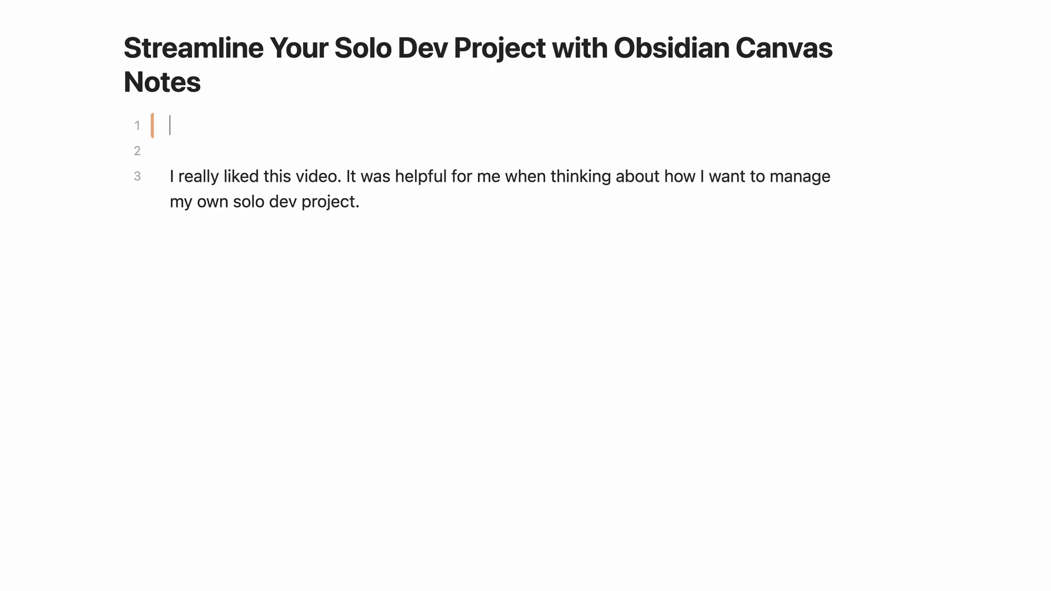
text(![)
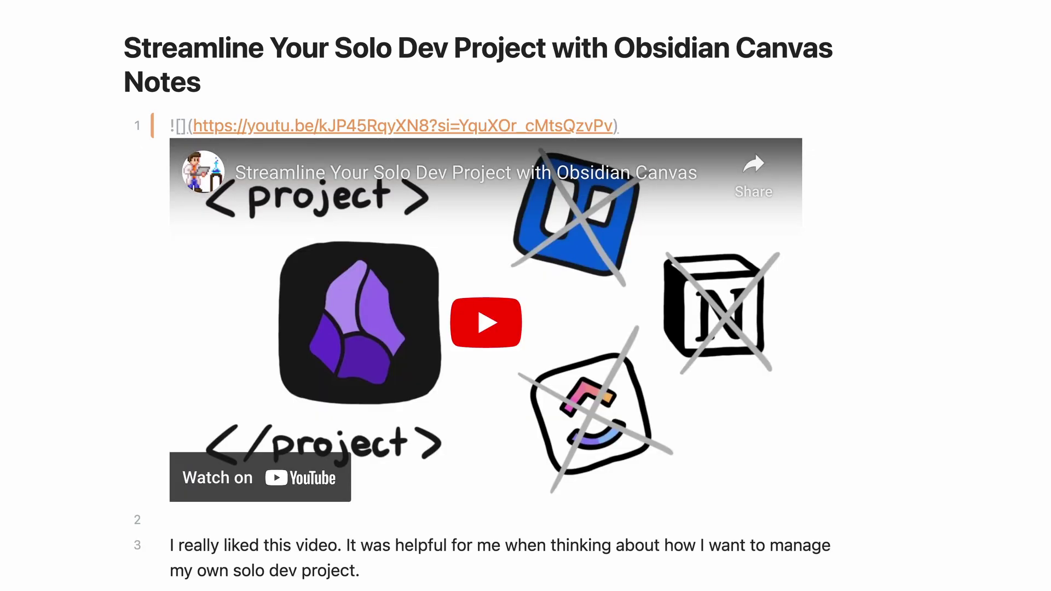
click(447, 568)
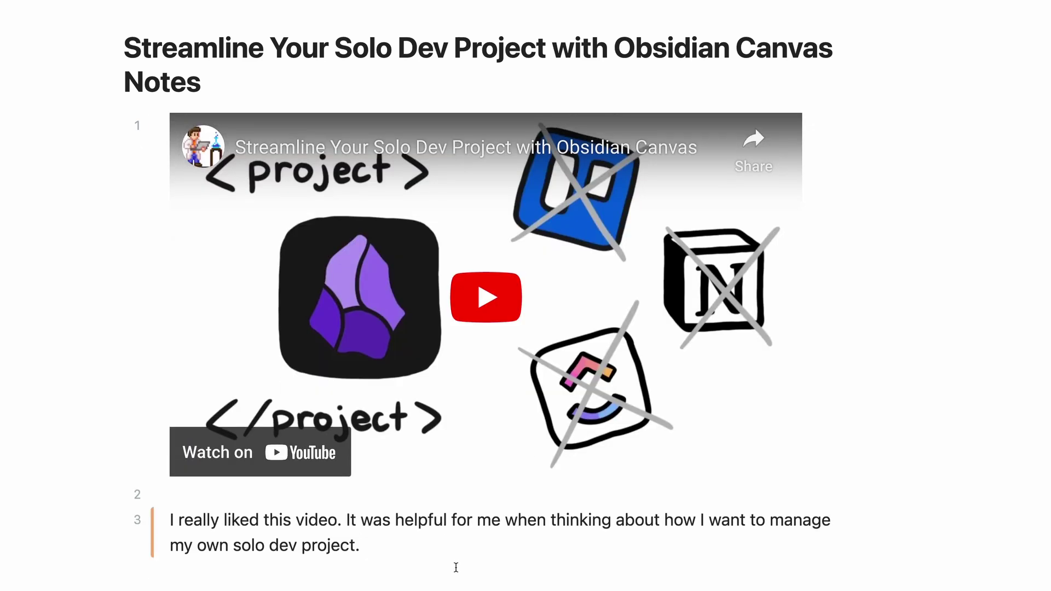
click(498, 298)
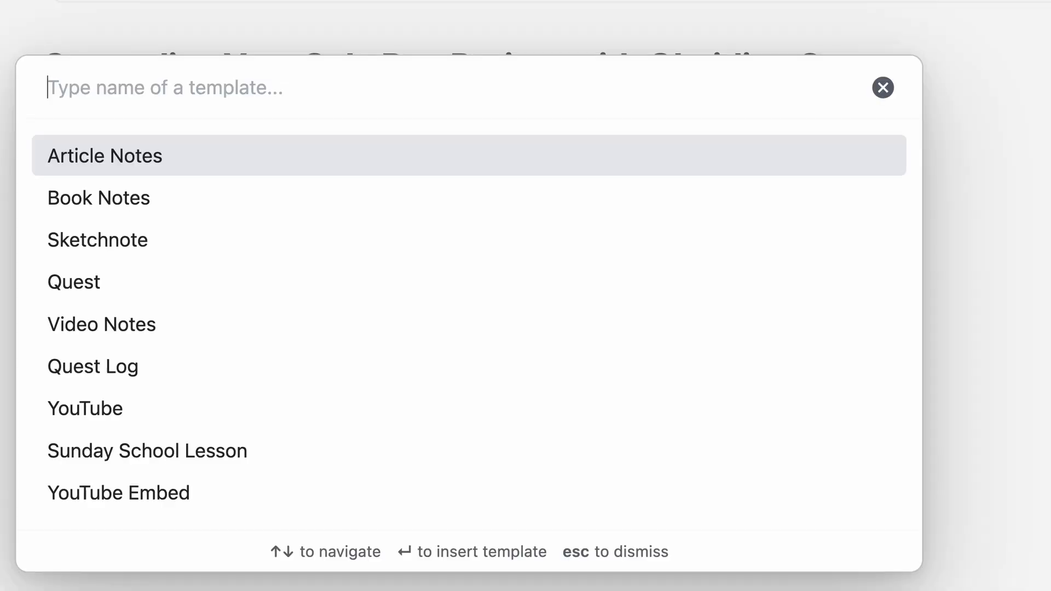
Use the YouTube Embed template and embed the pasted YouTube URL as ![]( on a new line below Link.
click(122, 496)
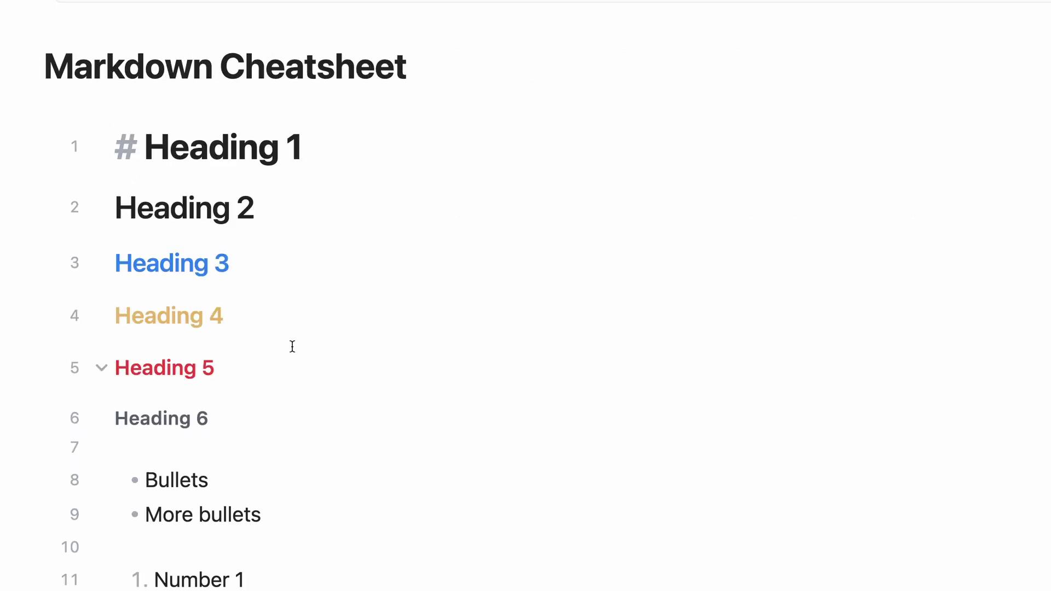
scroll(292, 346, down, 7)
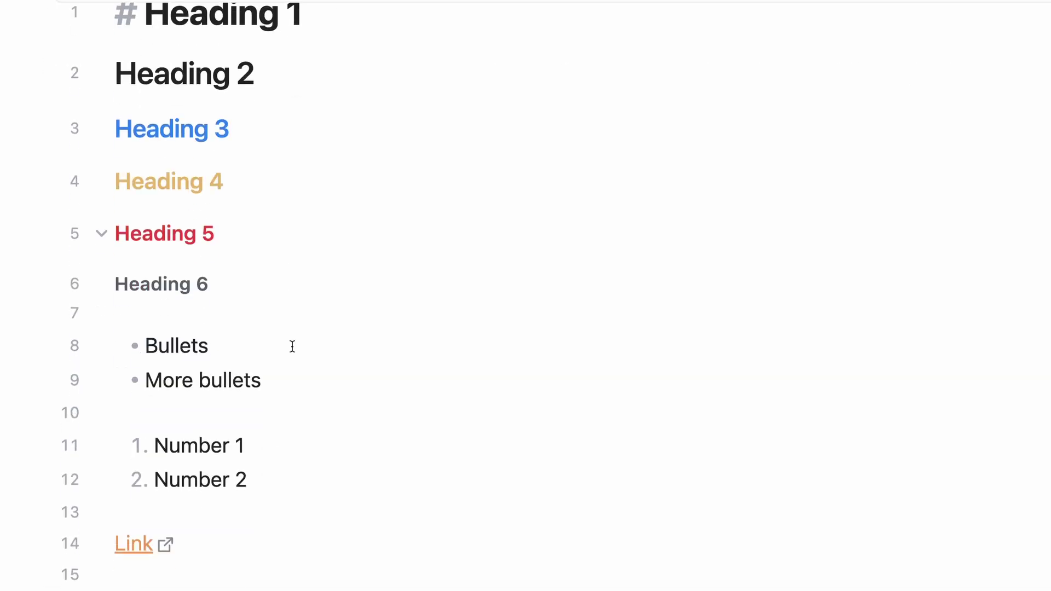
click(249, 338)
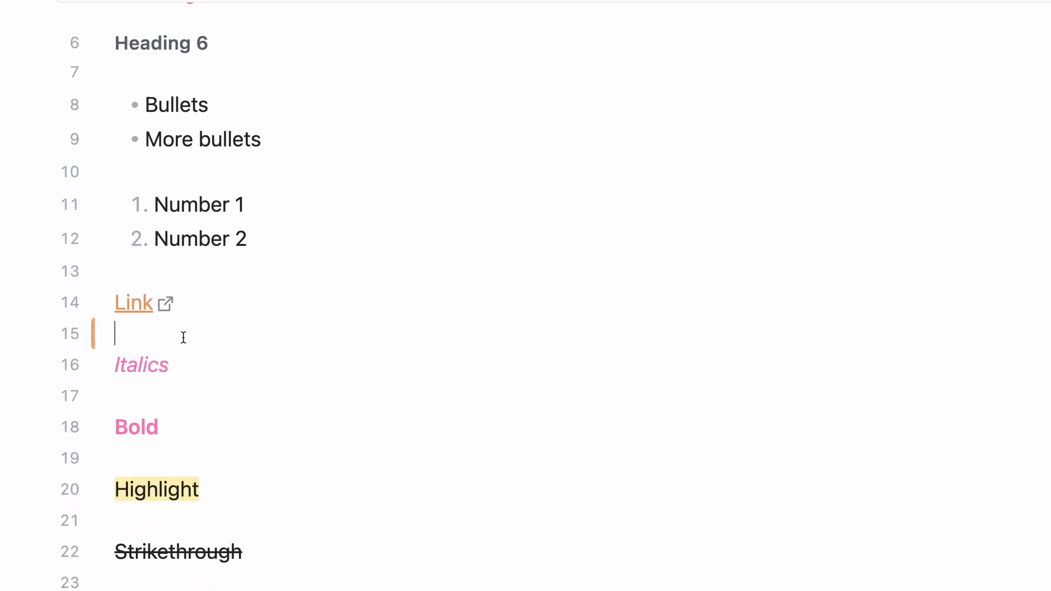
key(Return)
key(Return)
key(Up)
text(![]()
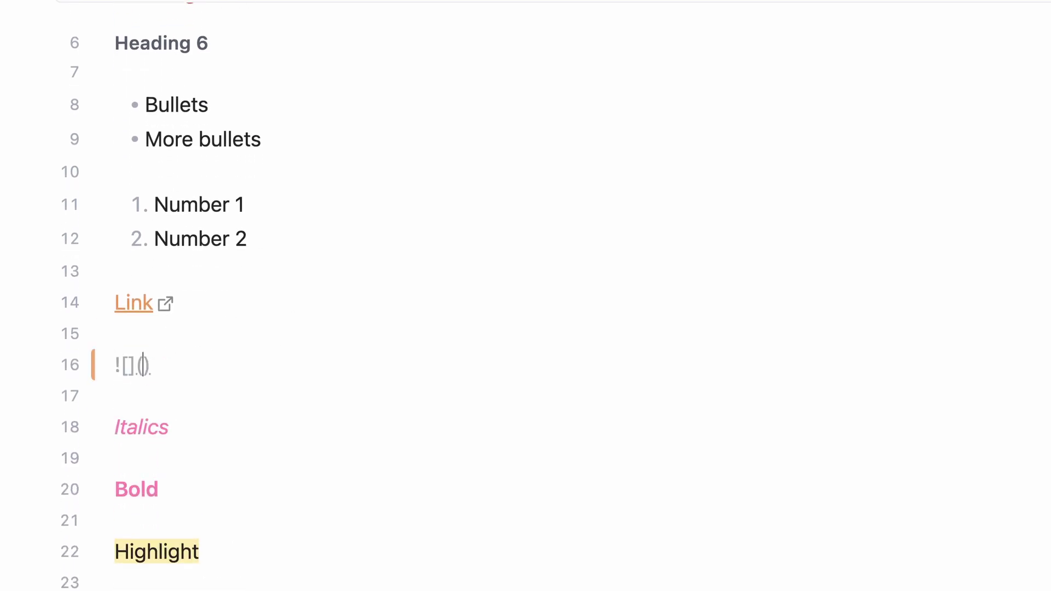
text(https://youtu.be/kJP45RqyXN8?si=YquXOr_cMtsQzvPv)
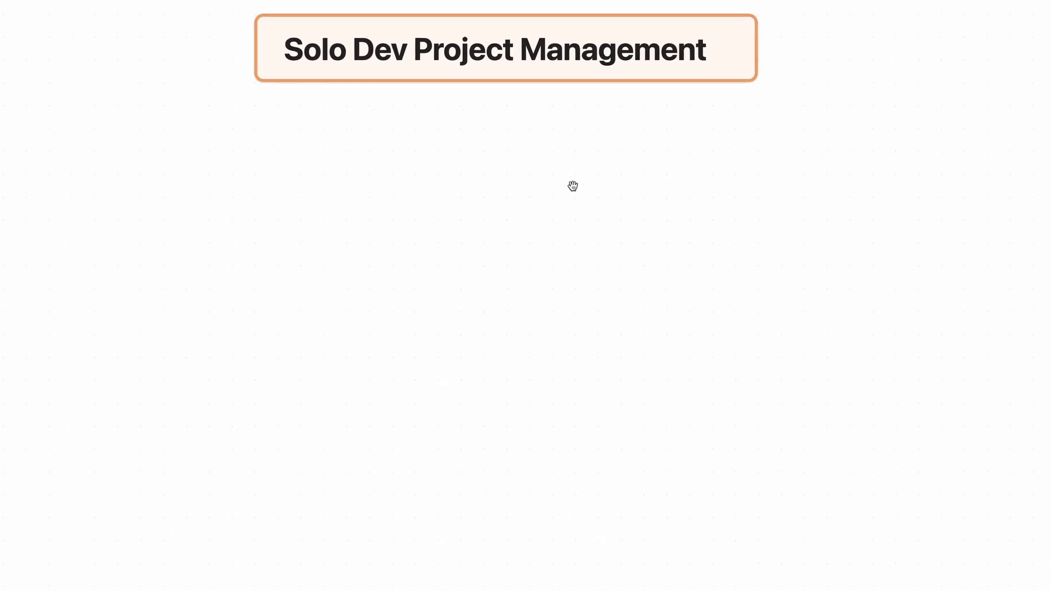
Add the YouTube video as a web page node and place it under the Solo Dev Project Management card.
drag(572, 186, 585, 214)
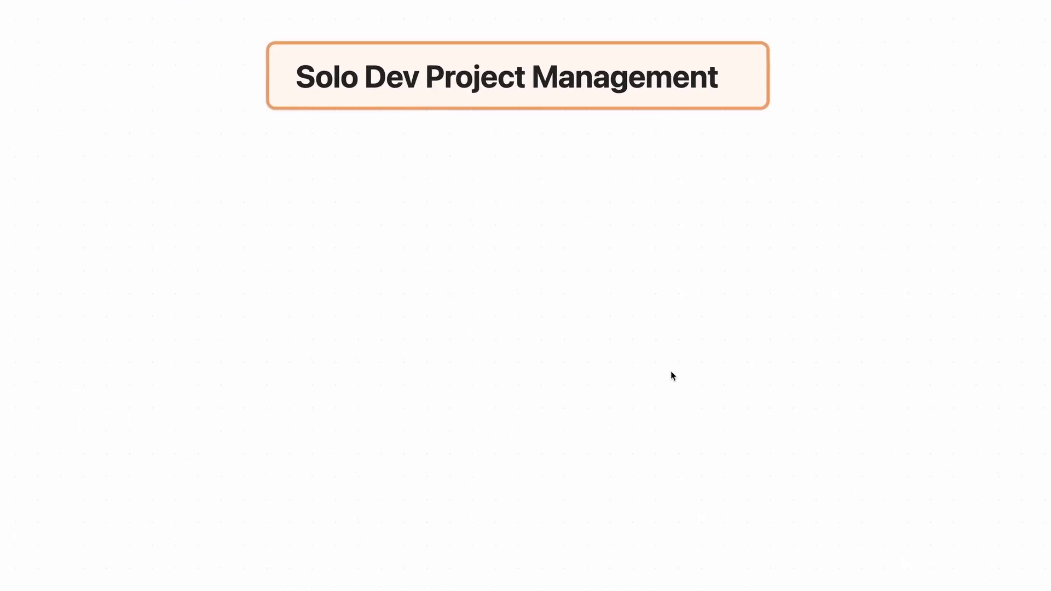
right_click(534, 269)
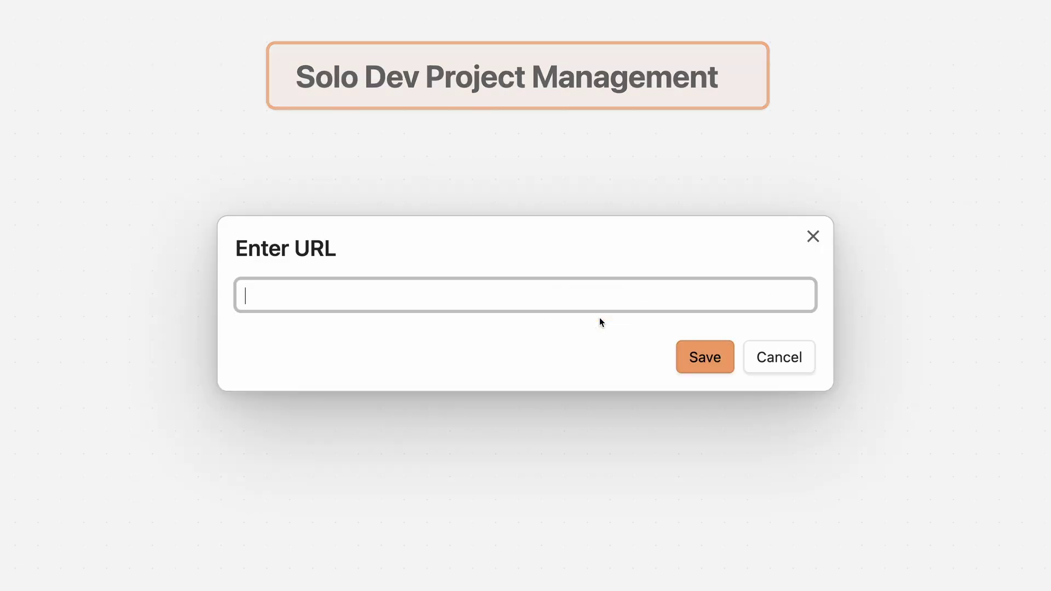
text(https://youtu.be/kJP45RqyXN8?si=e-uxJmGnV6LbbDE0)
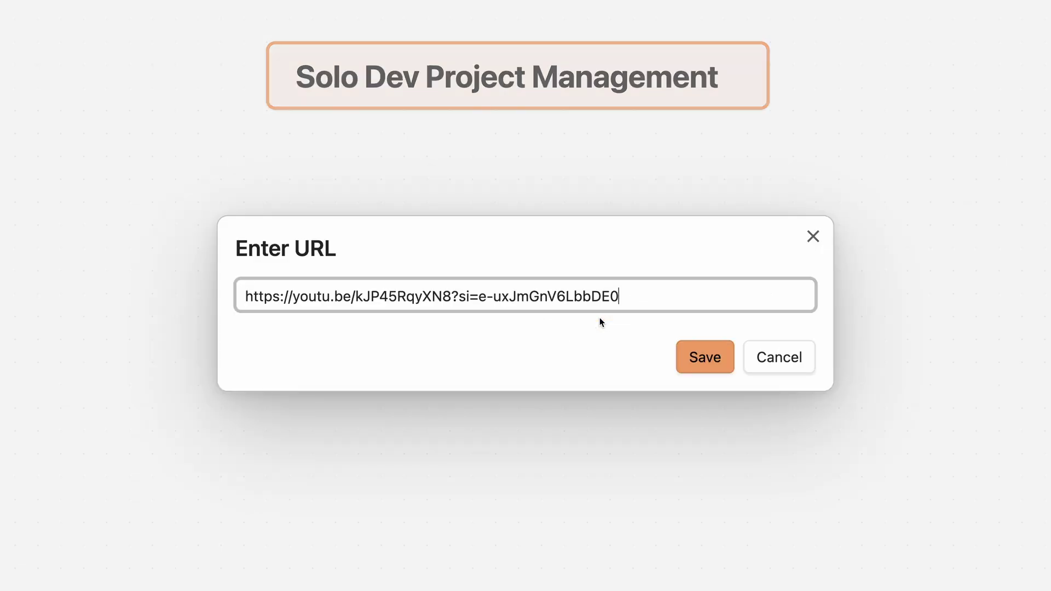
click(699, 358)
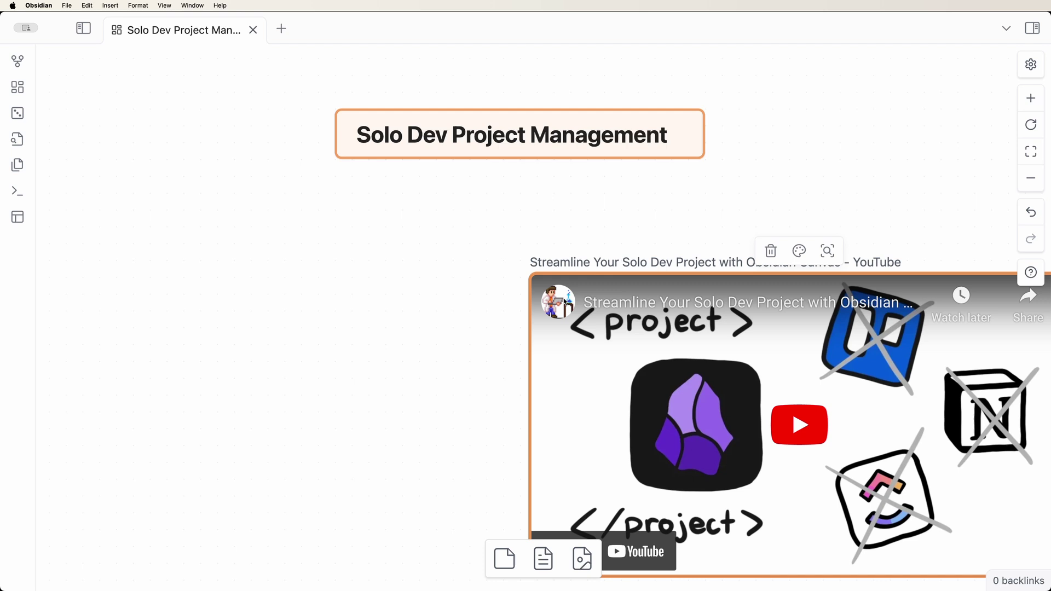
drag(595, 260, 330, 213)
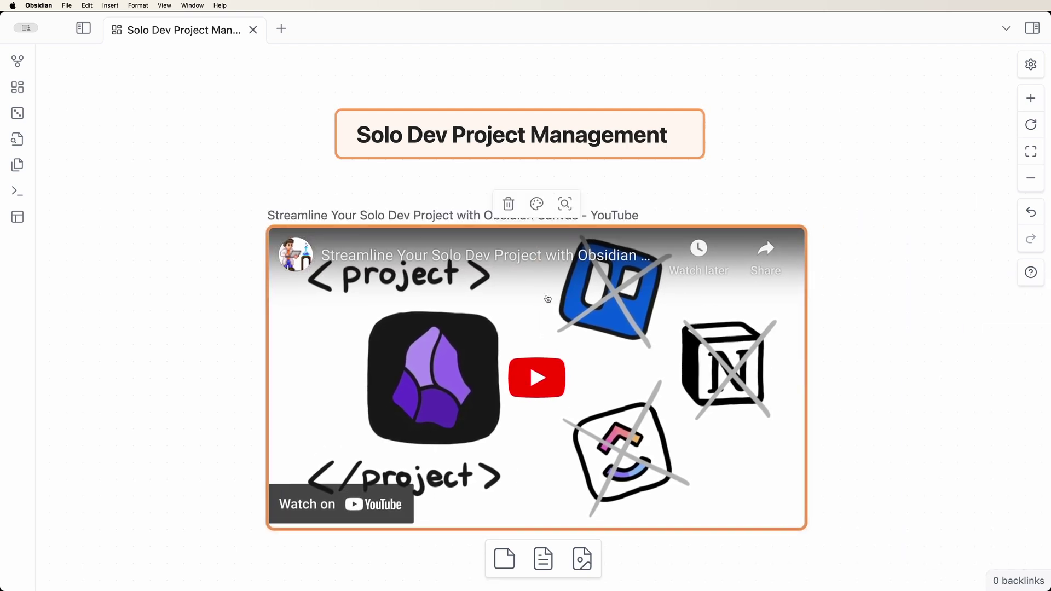
Add the article on linking notes as another web page node beside the video.
right_click(577, 259)
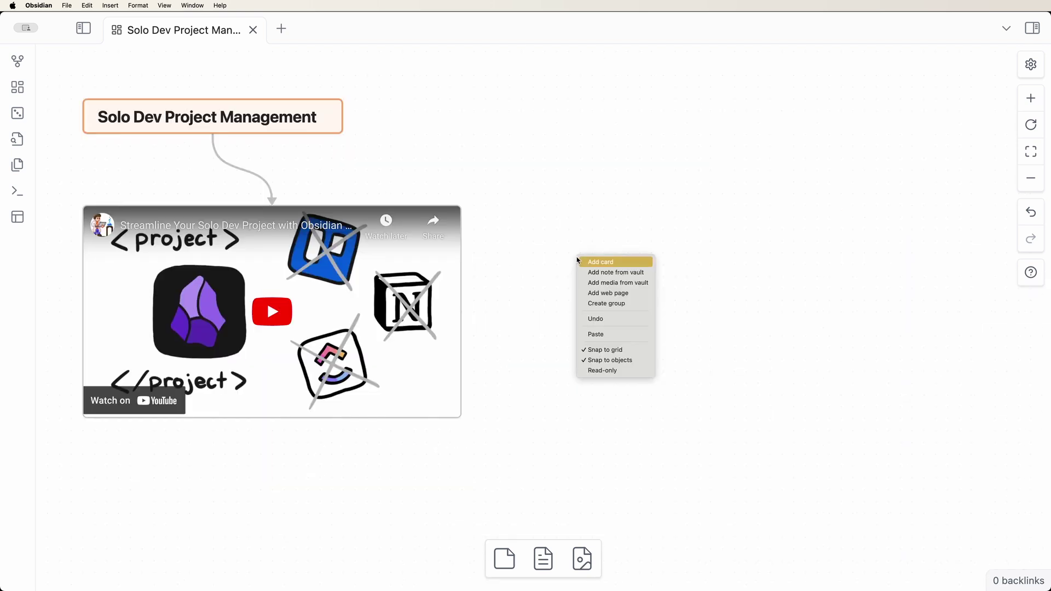
click(609, 293)
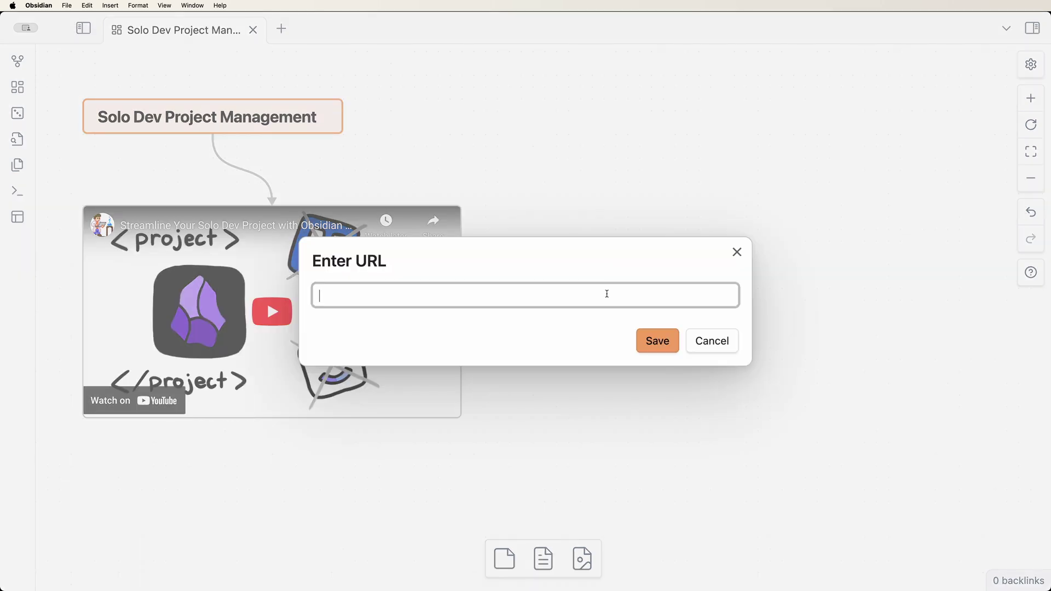
text(https://creadevlabs.com/how-to-link-notes-between-obsidian-goodnotes-and-a-bullet-journal/)
click(660, 346)
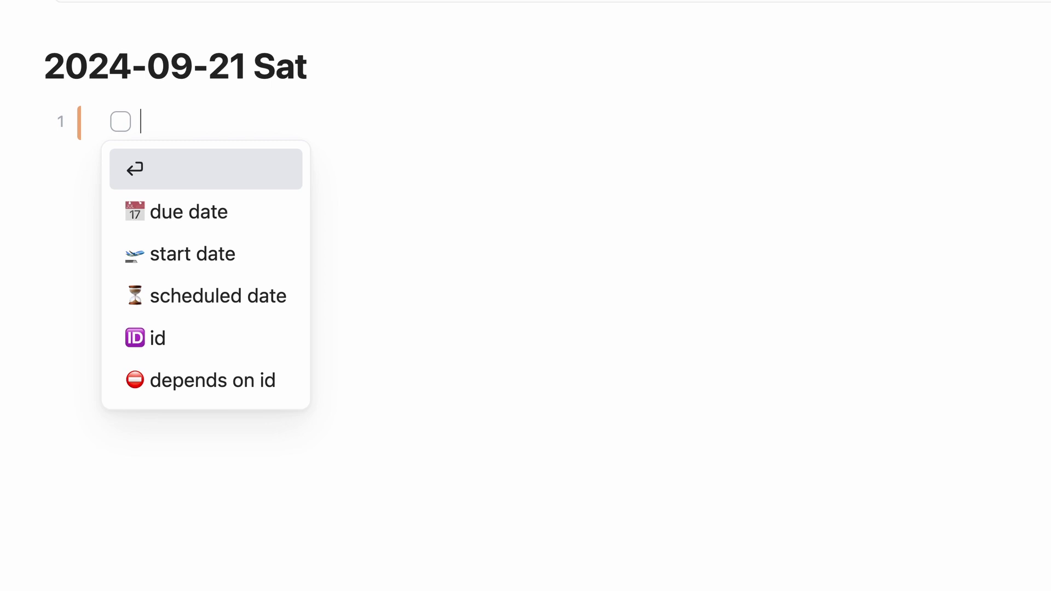
Type '- [ ] I've got something to do' on the first line and dismiss the Tasks suggestions.
text(I've got some)
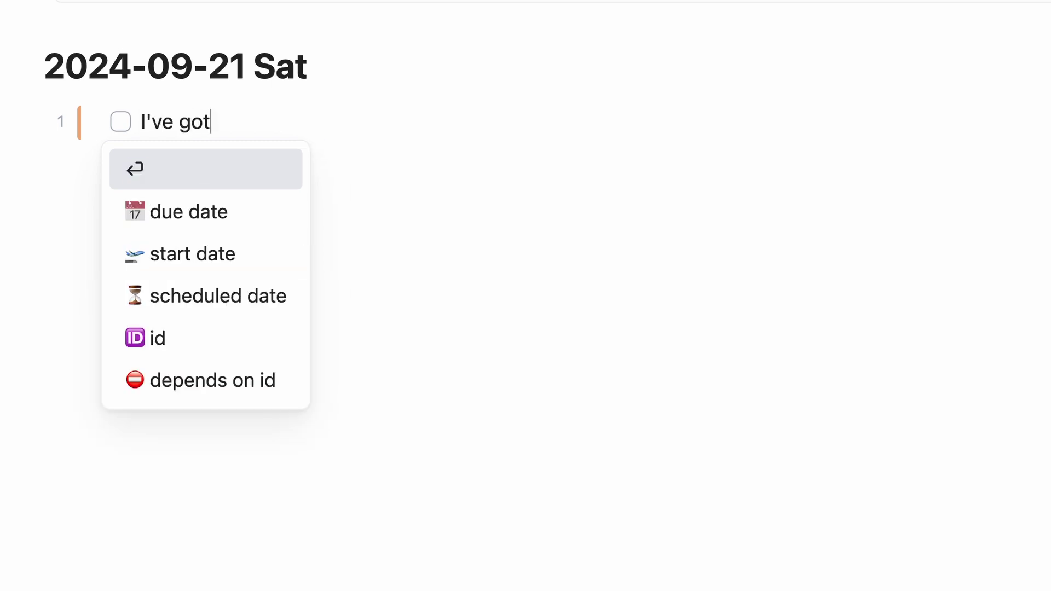
text(thing to do)
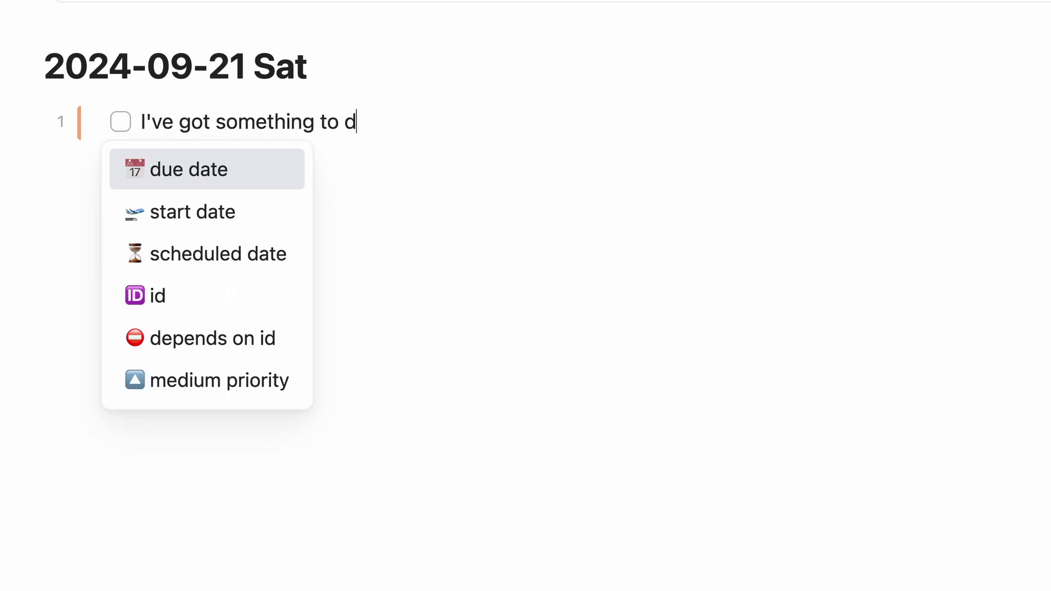
click(401, 127)
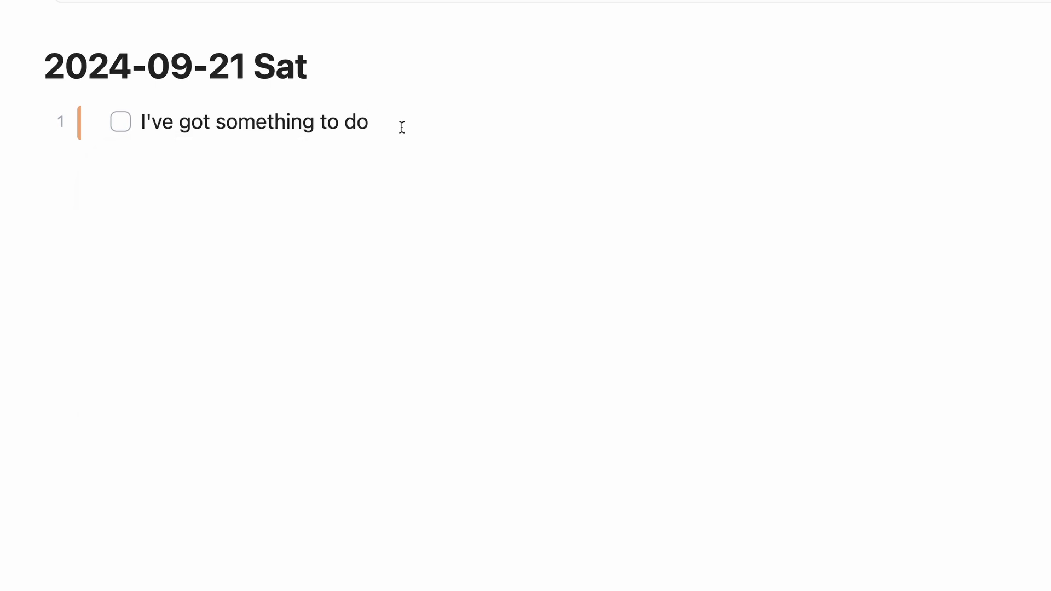
Below the task, add a ```tasks code block with the query 'not done' so open tasks render.
key(Return)
key(Return)
text(```tasks)
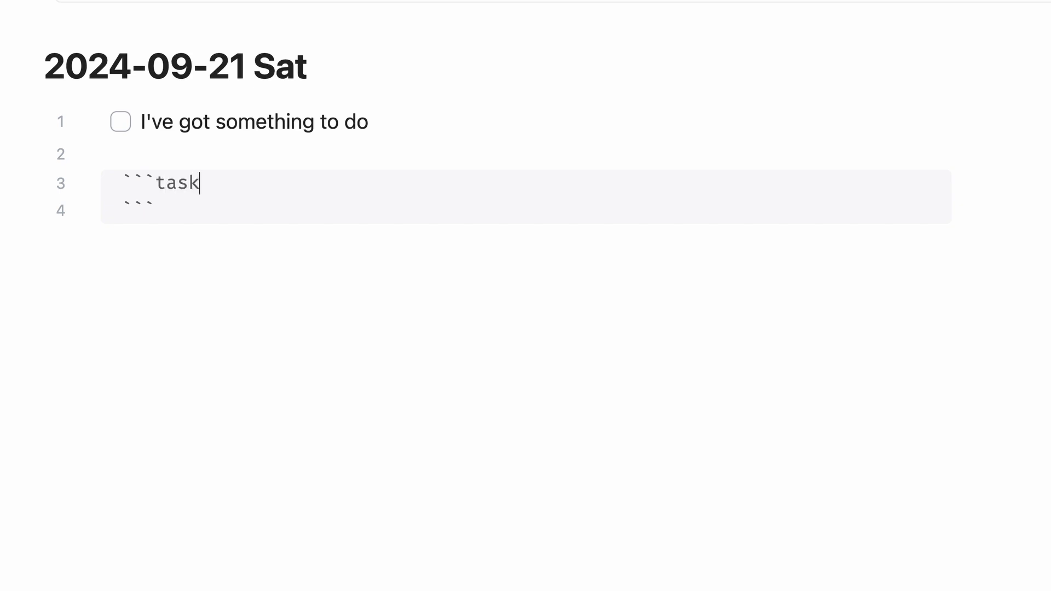
key(Return)
text(not done)
key(Return)
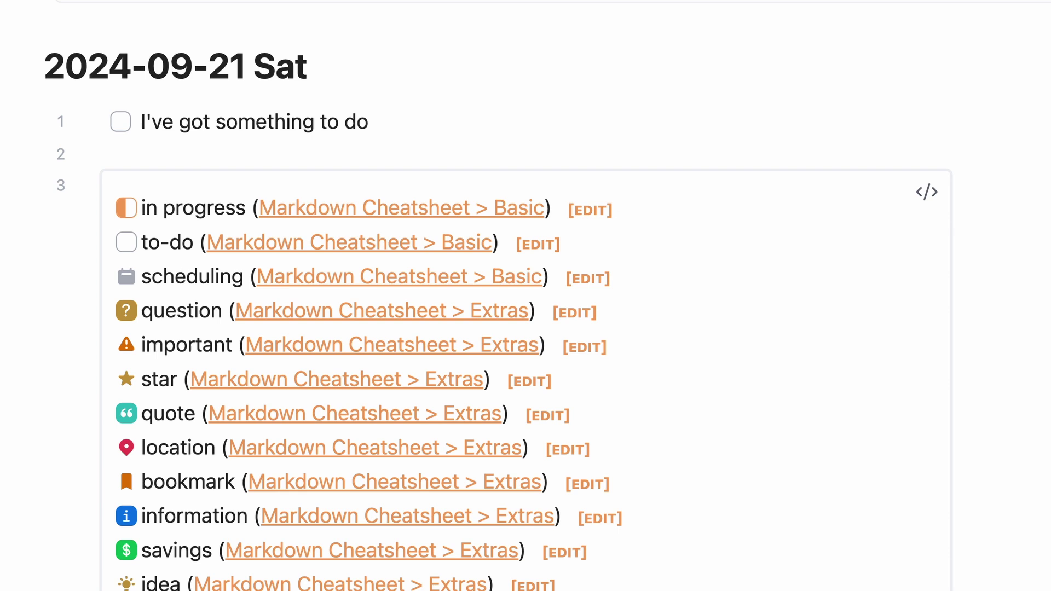
scroll(504, 199, down, 10)
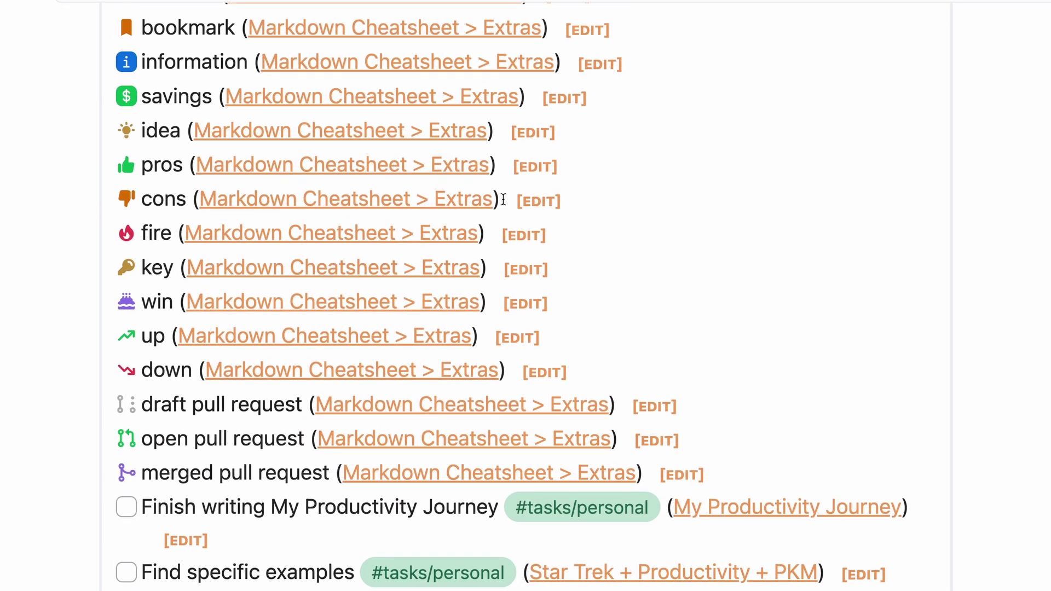